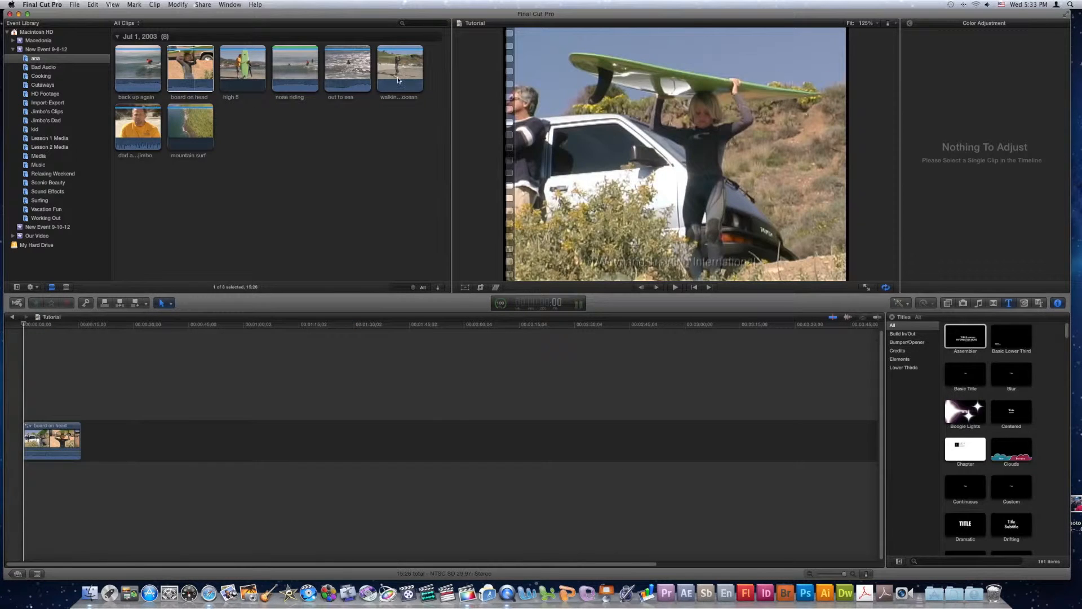
Step: Append the walking clip after board on head, and connect high 5 and out to sea above the primary storyline
click(397, 80)
drag(351, 169, 182, 449)
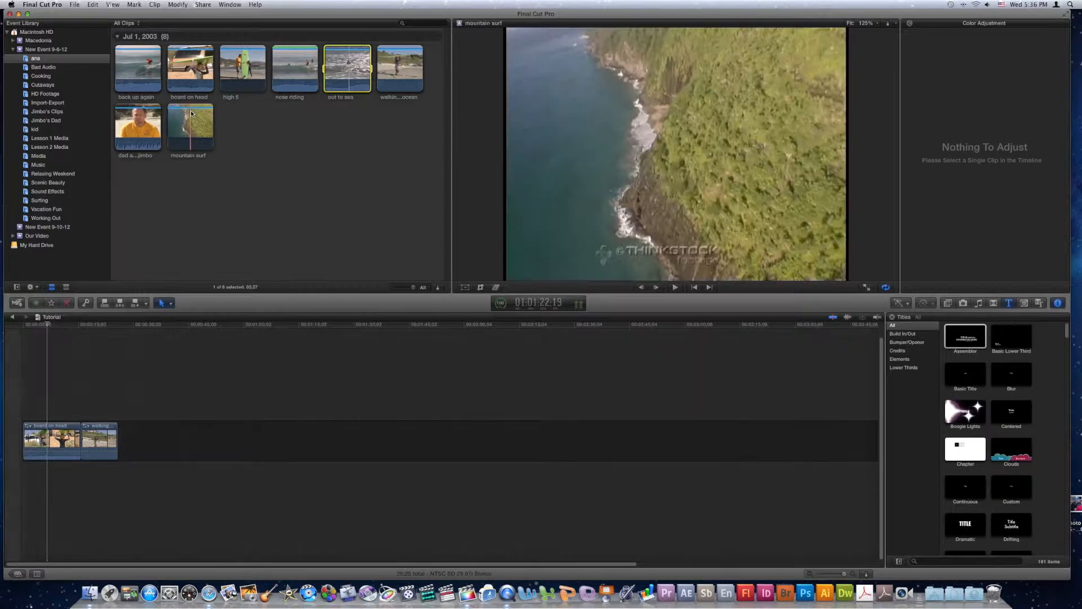
click(245, 72)
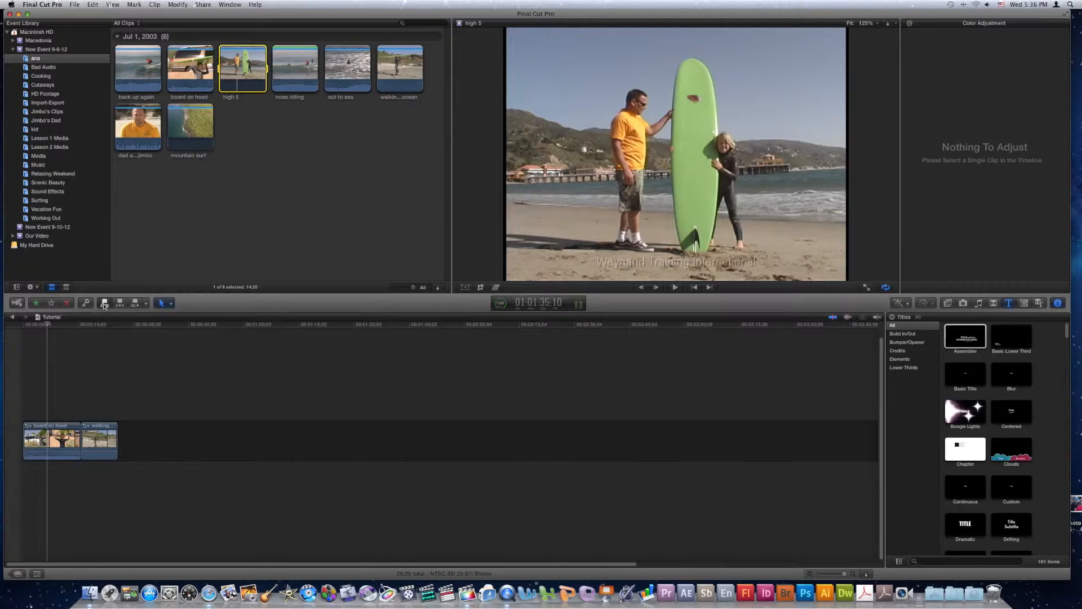
click(104, 305)
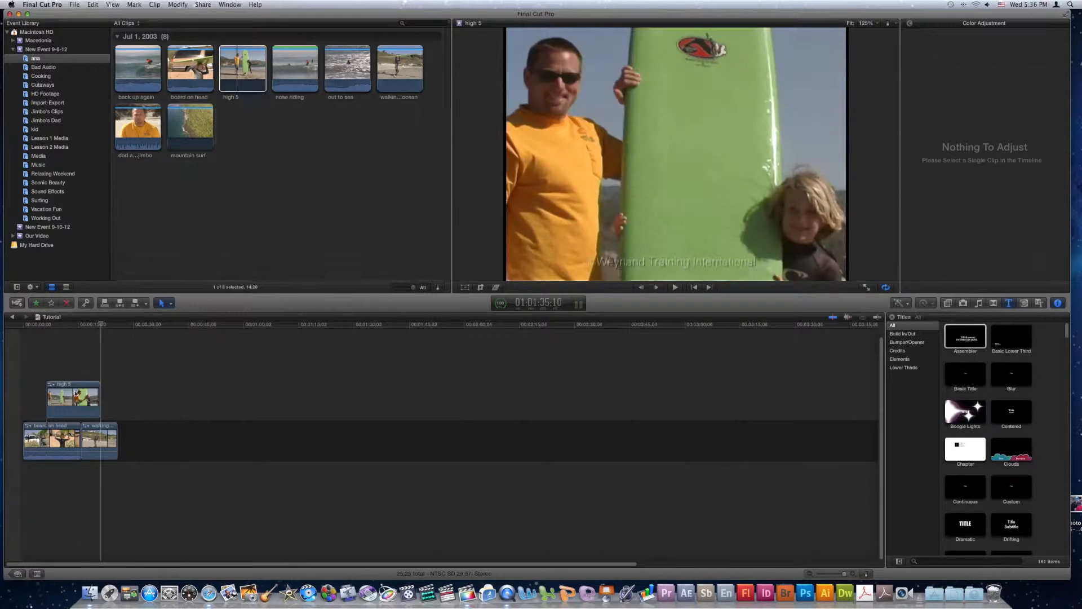
key(q)
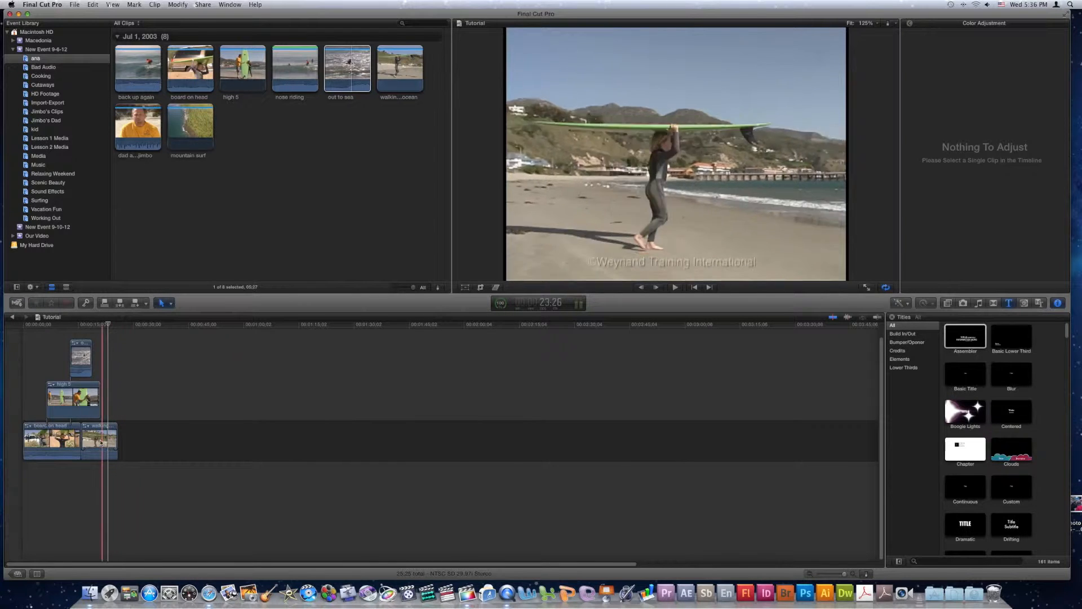
Step: Insert the mountain surf clip at the playhead within the walking clip, and append back up again to the end of the storyline
click(194, 124)
click(120, 305)
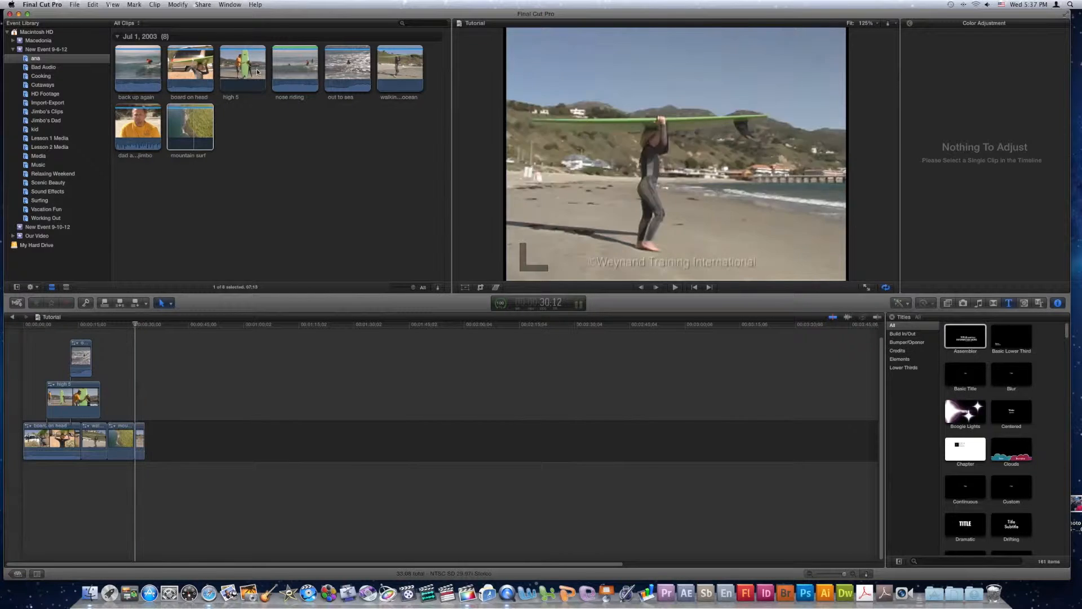
click(135, 70)
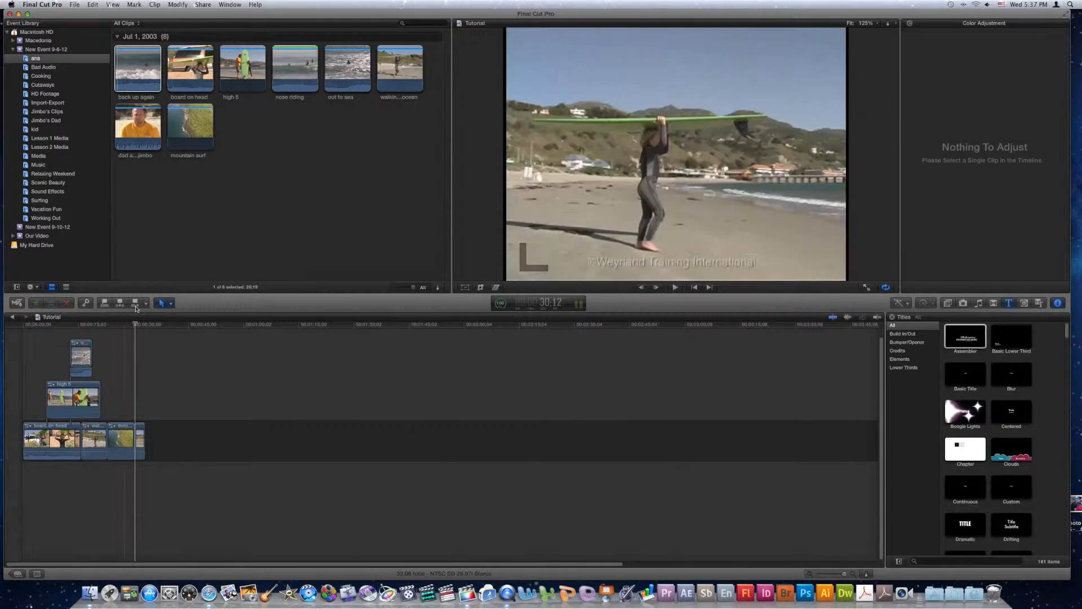
key(e)
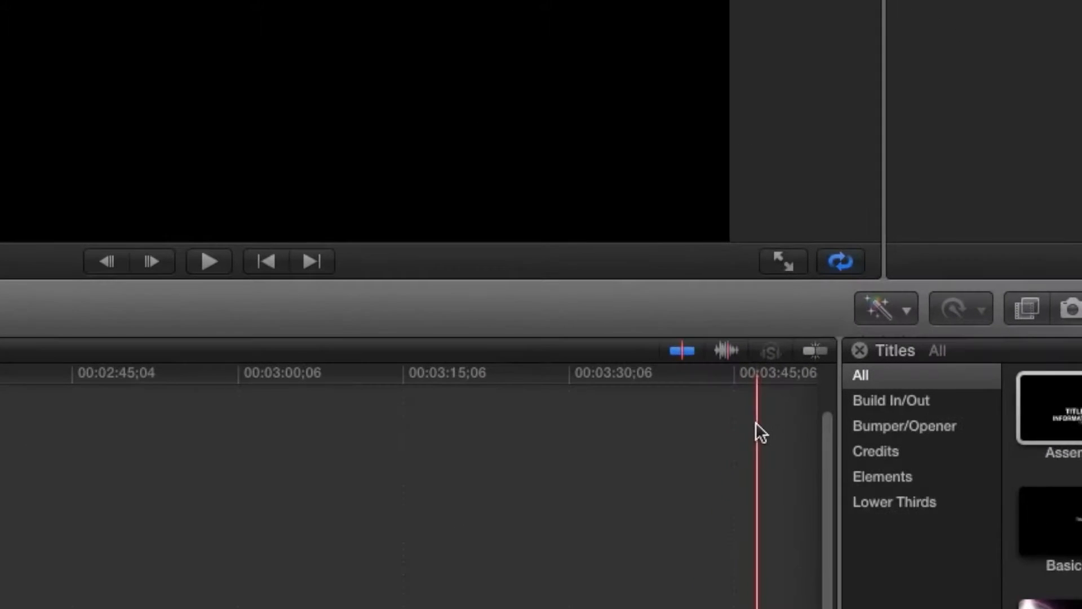
Step: Toggle the timeline's audio skimming and video skimming, and scrub the playhead back over the back up again clip
click(726, 349)
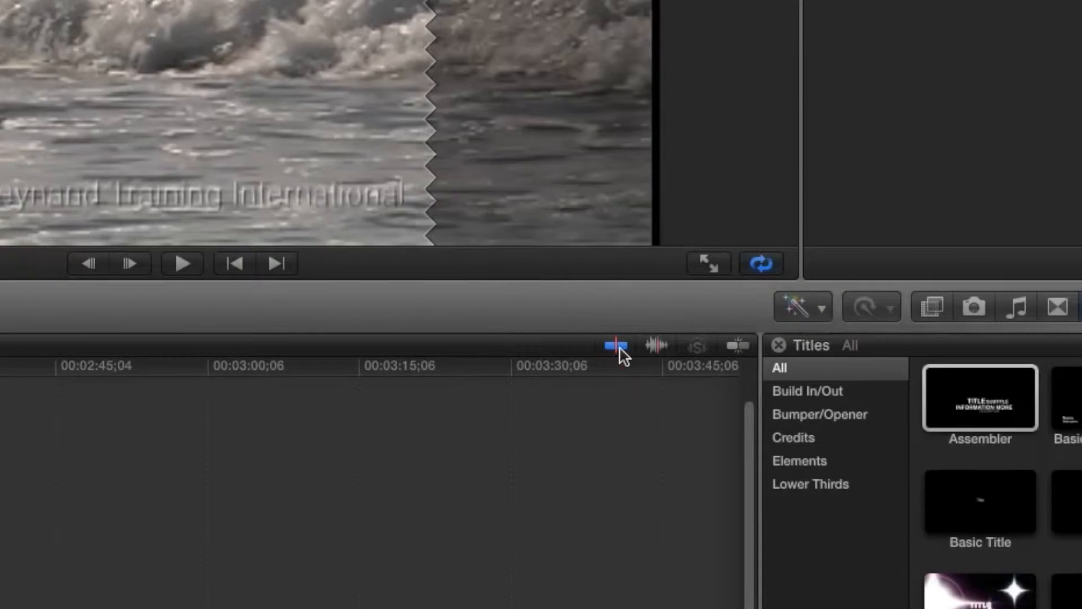
click(618, 346)
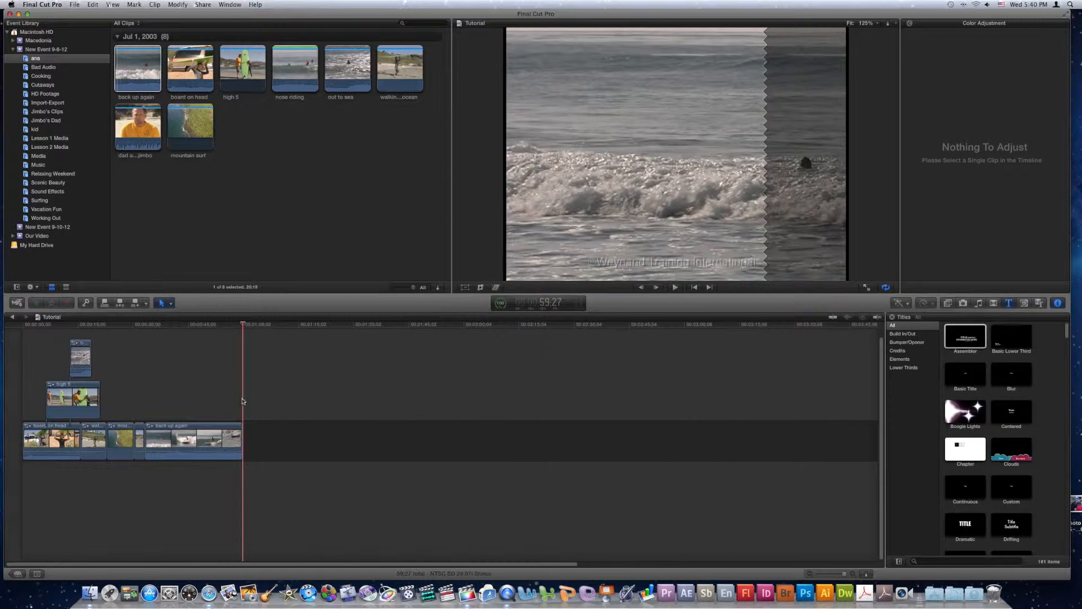
mouse_move(215, 327)
mouse_down()
mouse_move(162, 330)
mouse_move(218, 332)
mouse_move(200, 334)
mouse_up()
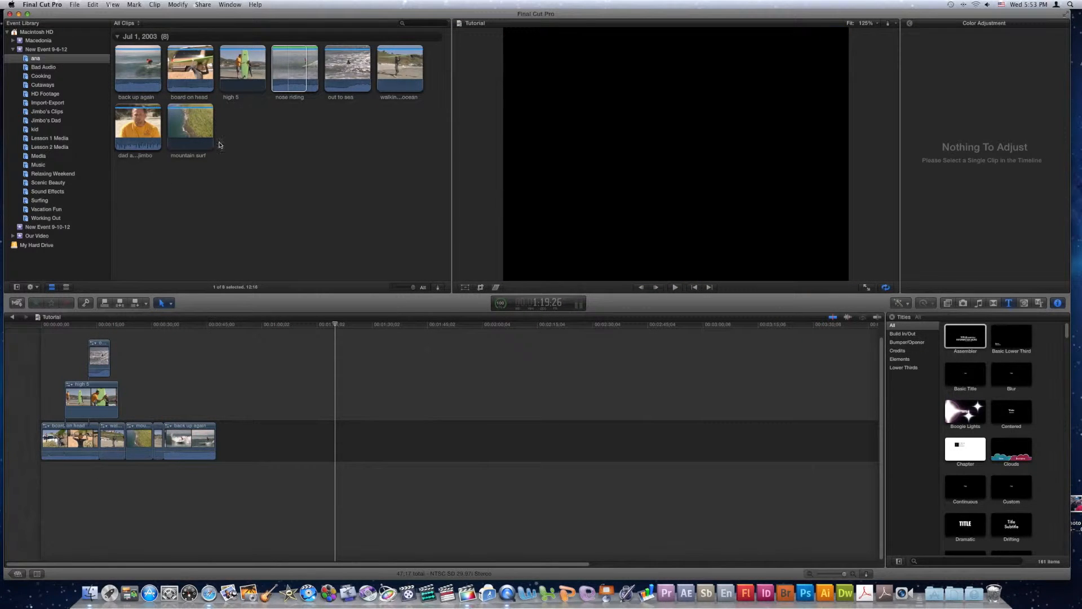
Step: Insert a shortened range of dad about jimbo before mountain surf, and append a range of nose riding to the storyline's end
click(212, 160)
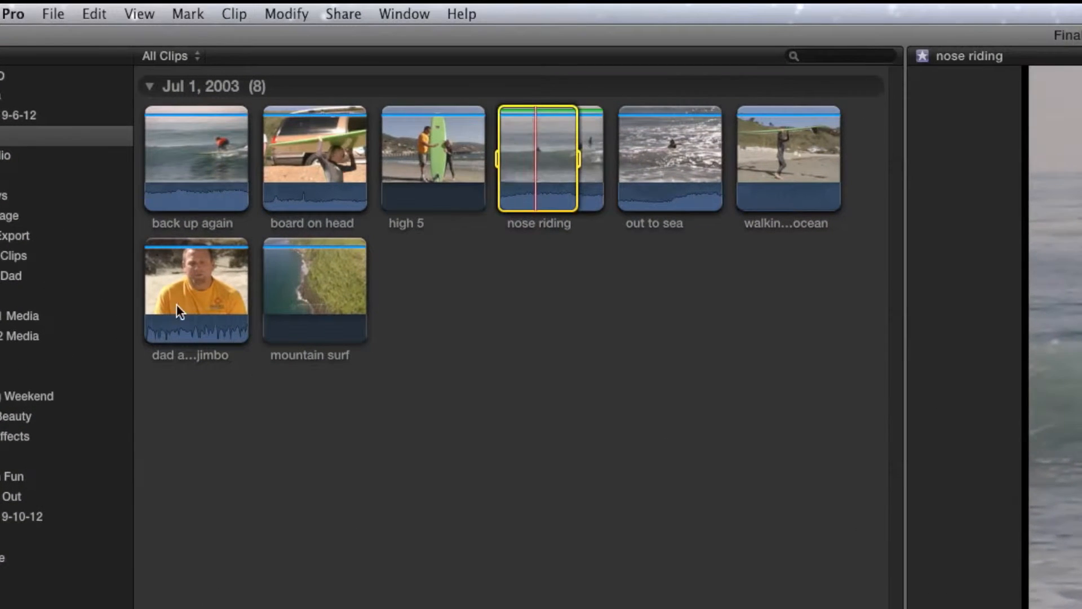
click(177, 305)
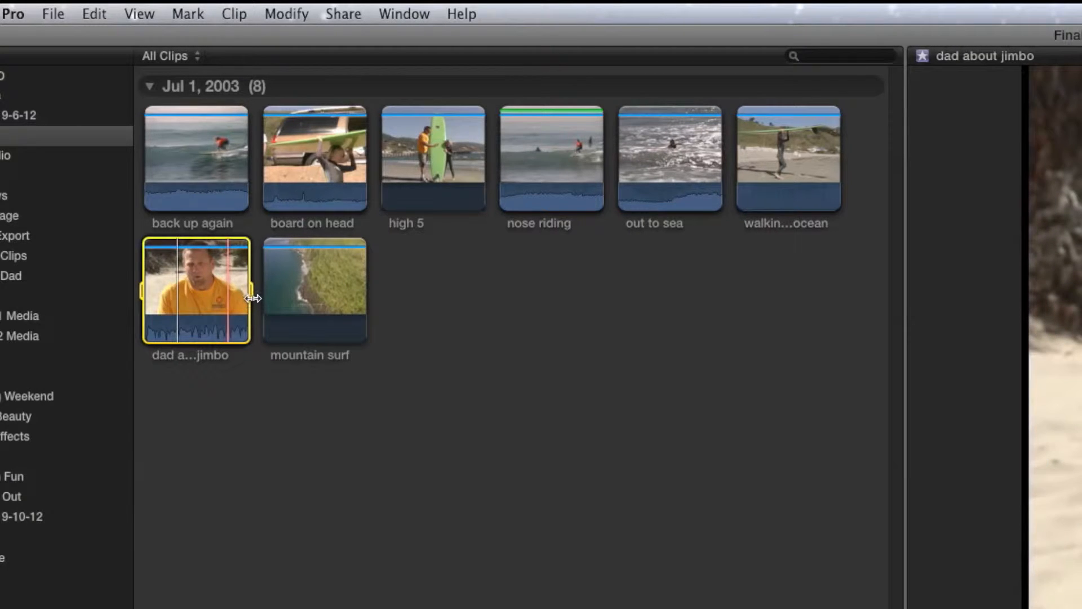
drag(252, 296, 219, 294)
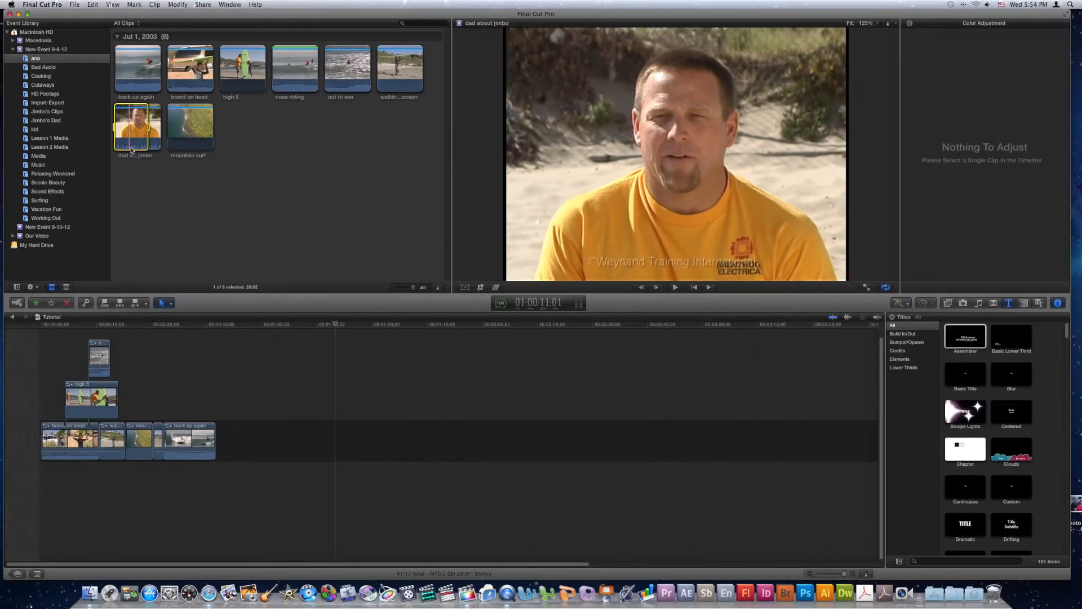
drag(94, 153, 87, 577)
drag(123, 445, 124, 445)
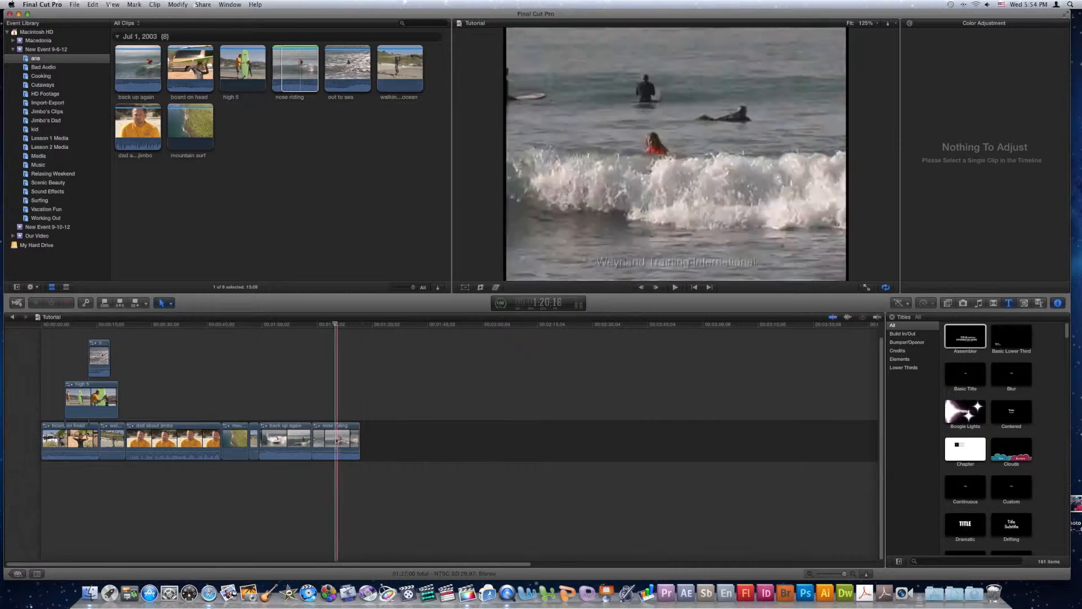
Step: Trim the edit between back up again and nose riding, and adjust the end point of dad about jimbo shorter and longer
click(315, 440)
drag(315, 439, 288, 442)
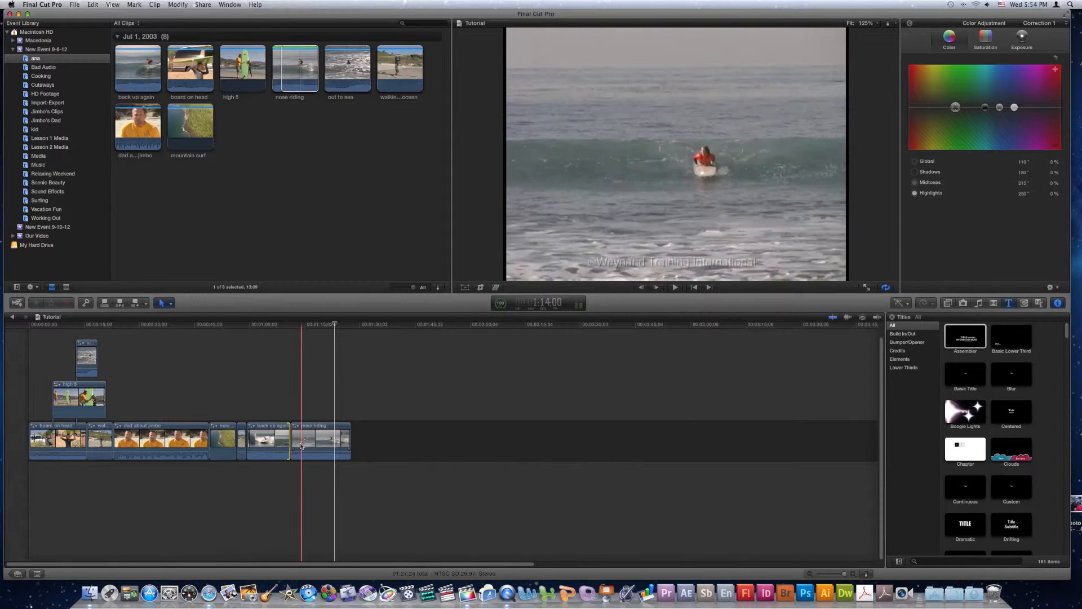
drag(206, 438, 184, 437)
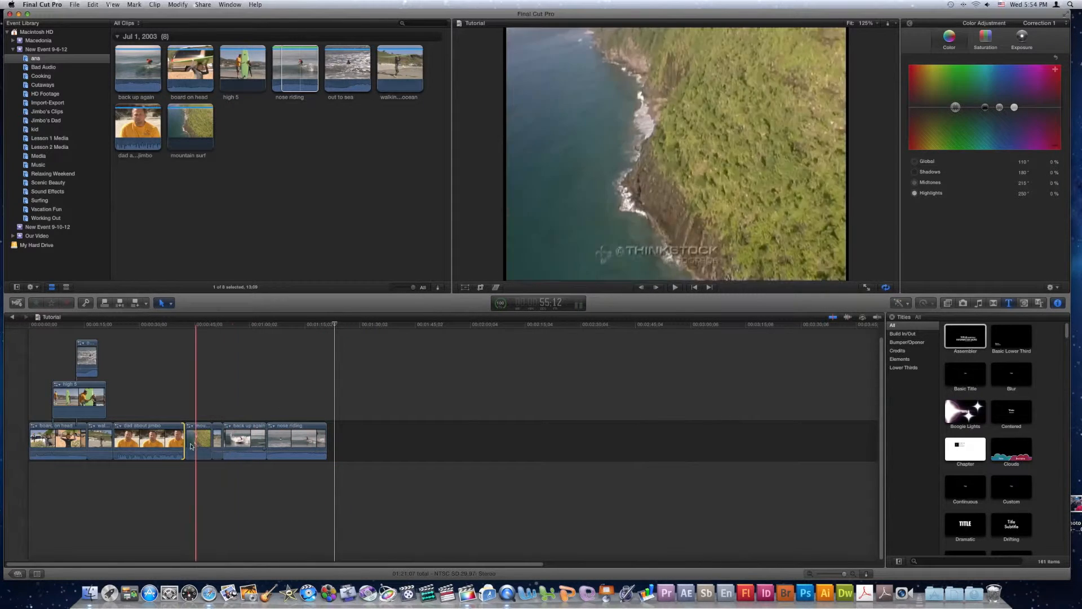
drag(185, 438, 247, 438)
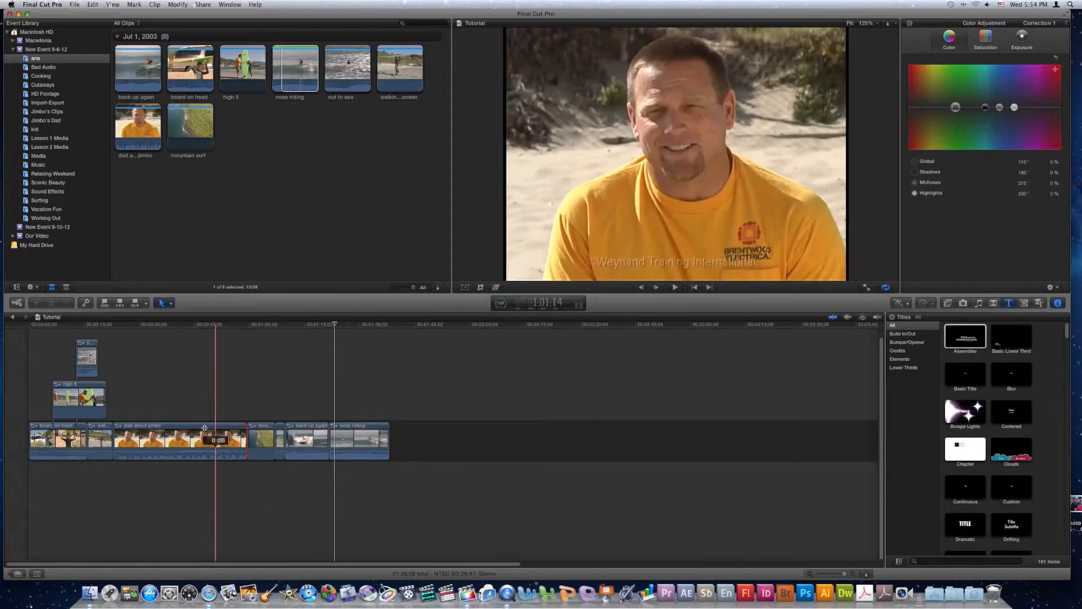
drag(246, 438, 218, 439)
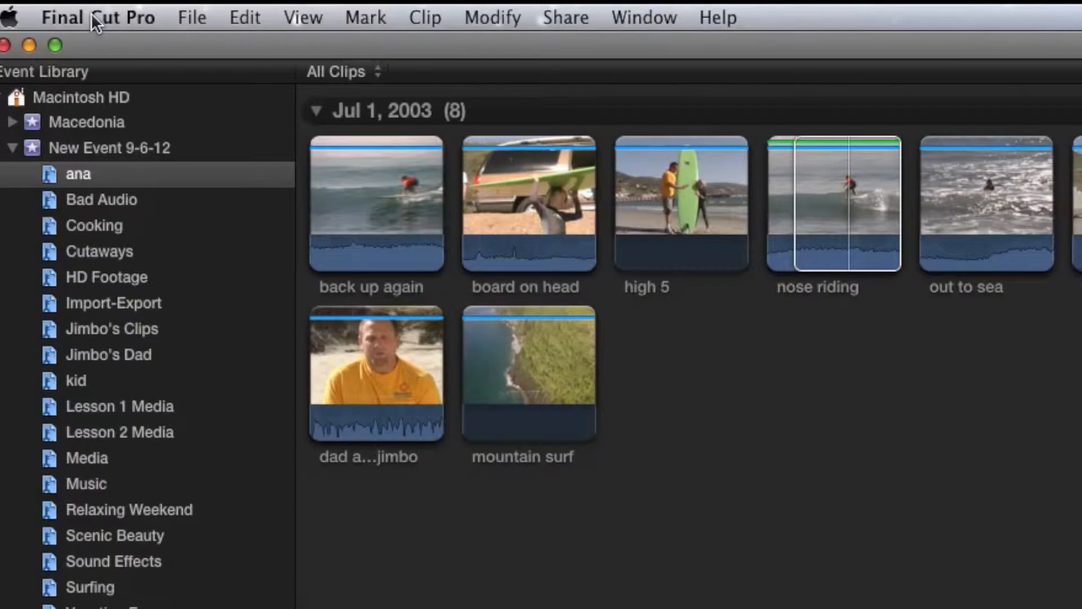
Step: Enable detailed trimming feedback for the timeline in the editing preferences
click(90, 17)
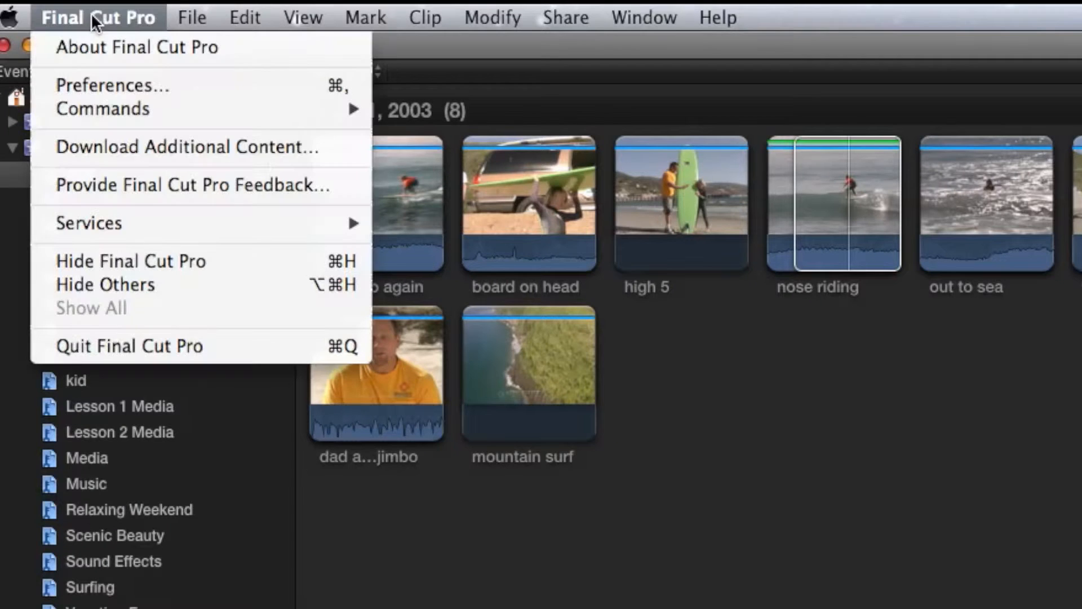
click(110, 85)
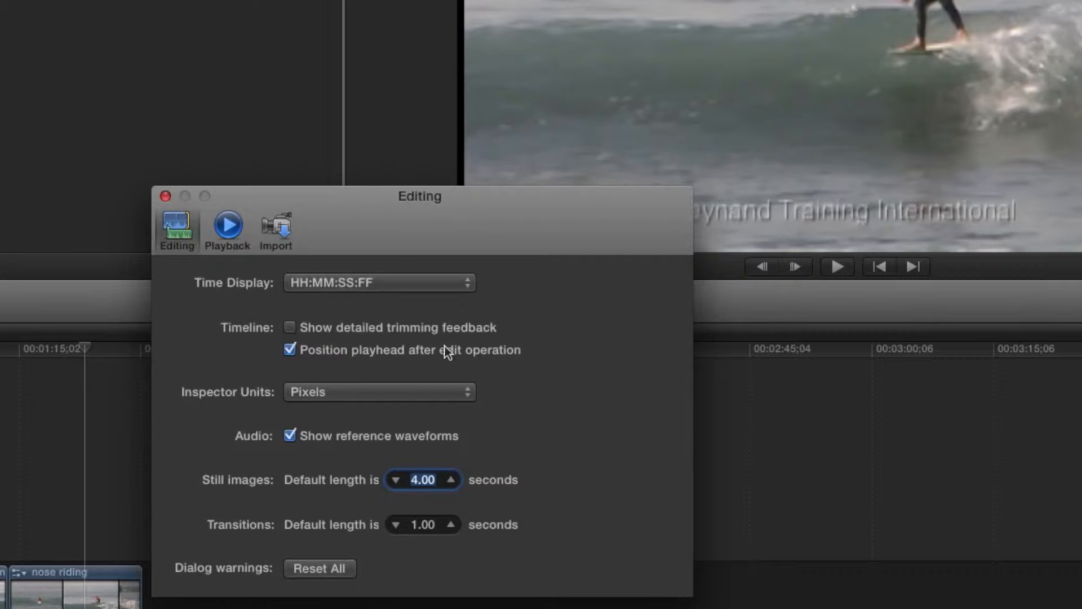
click(293, 328)
click(166, 196)
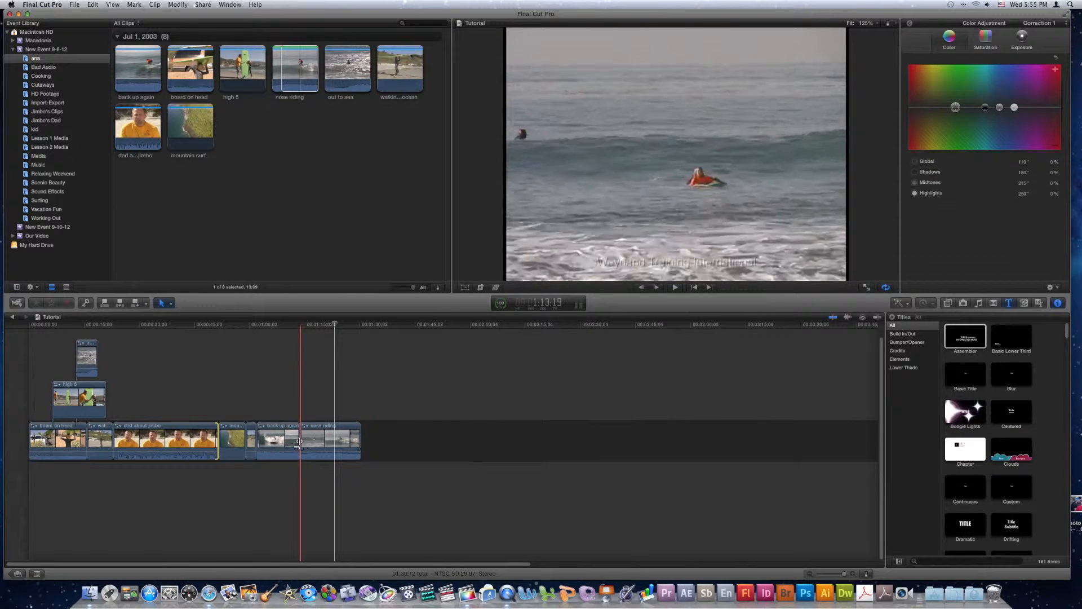
Step: Extend the end of the back up again clip by about two seconds
drag(300, 444, 307, 441)
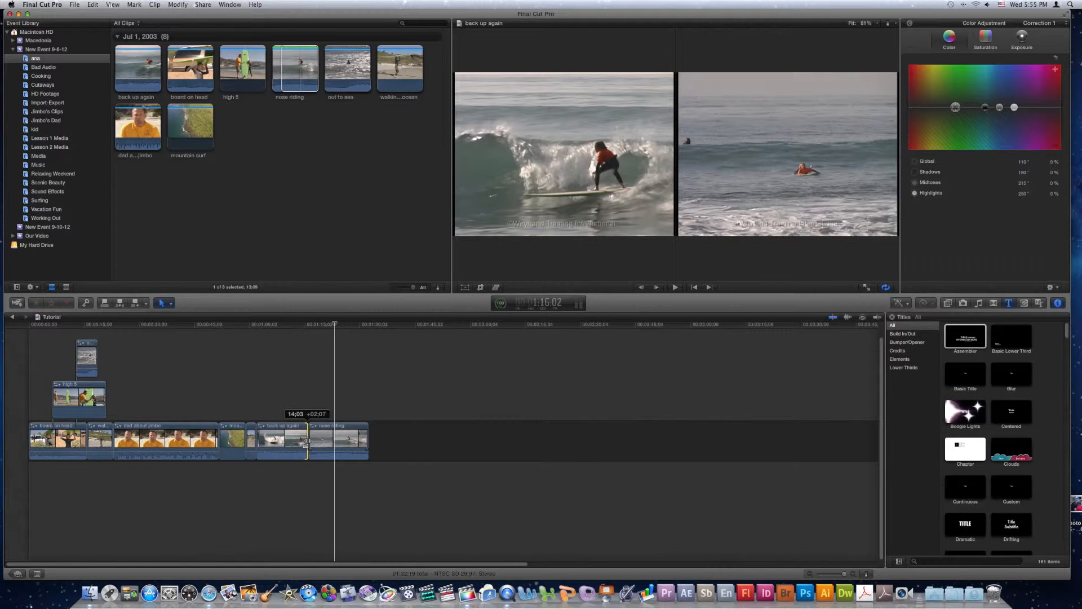
drag(308, 441, 308, 441)
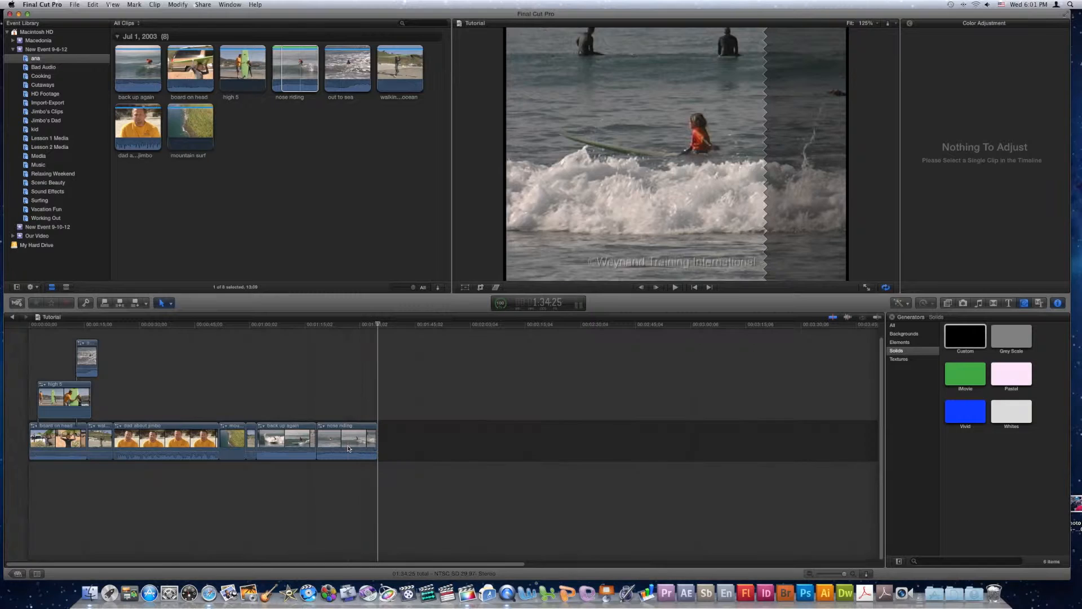
Step: Try moving nose riding past the storyline's end and mountain surf ahead of dad about jimbo, undoing the mountain surf move
click(348, 449)
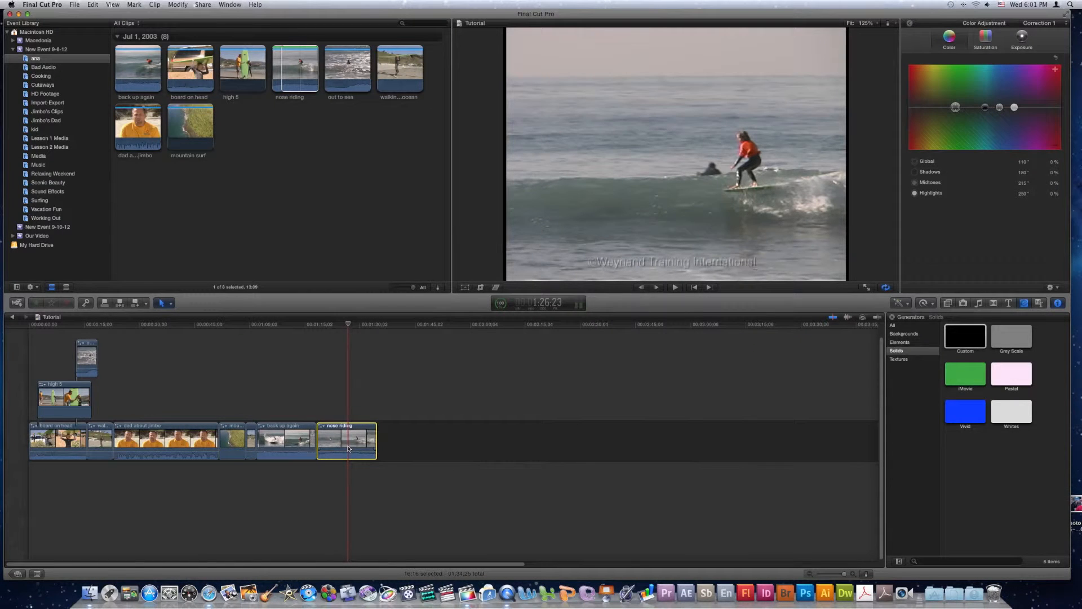
drag(348, 449, 454, 451)
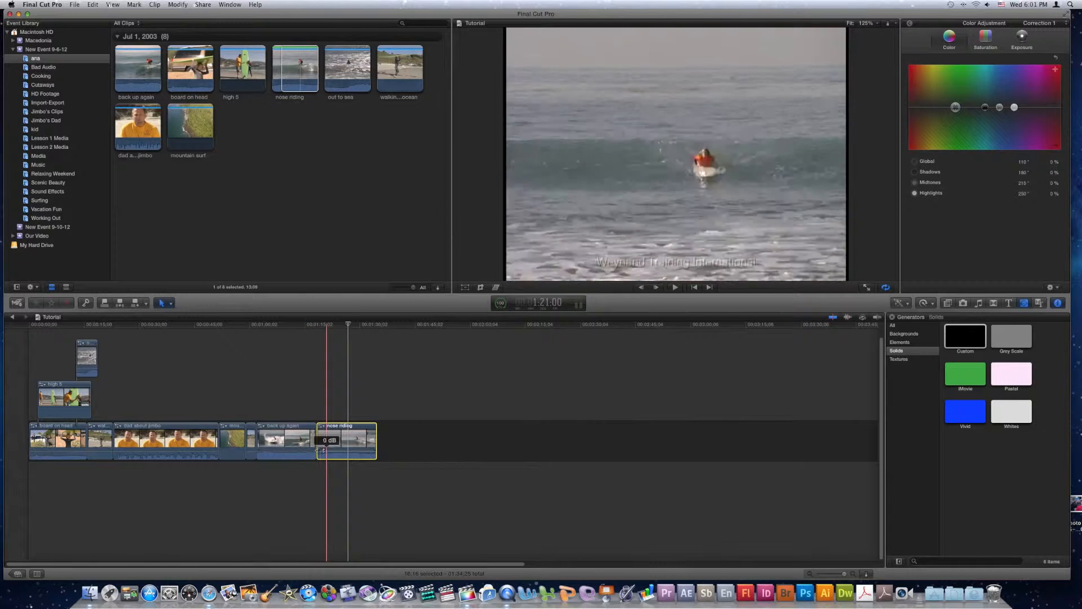
drag(233, 434, 124, 439)
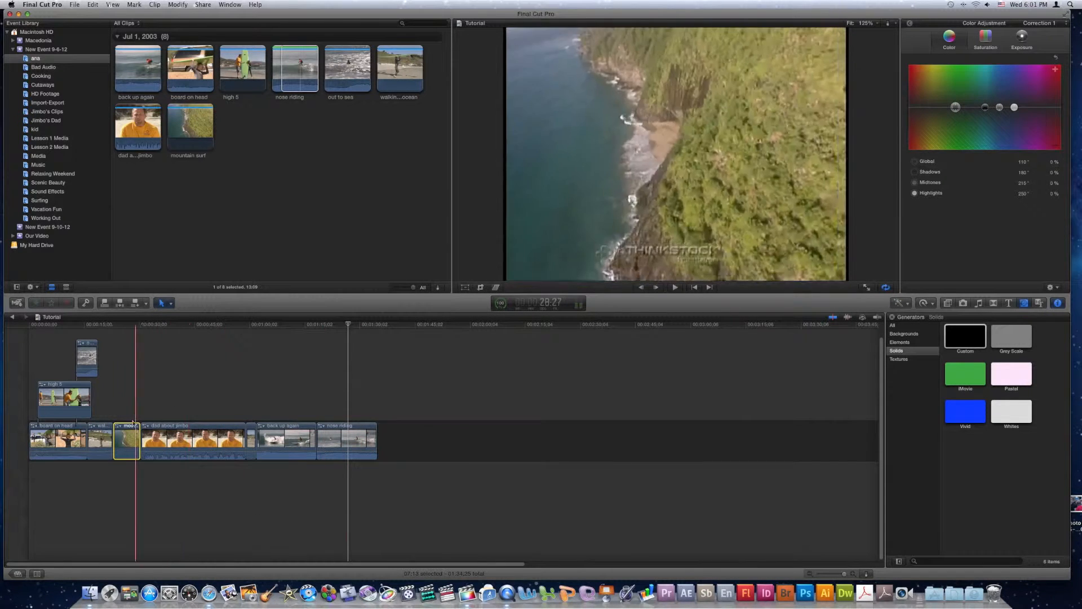
key(super+z)
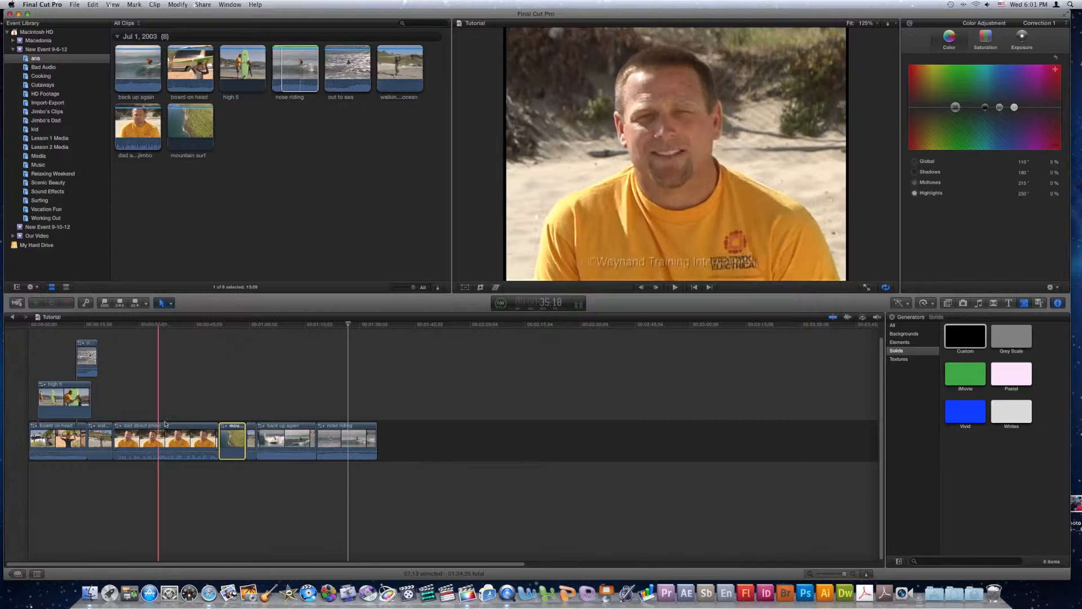
Step: Select dad about jimbo together with mountain surf and move both to just before the back up again clip
super+click(165, 424)
drag(205, 453, 302, 443)
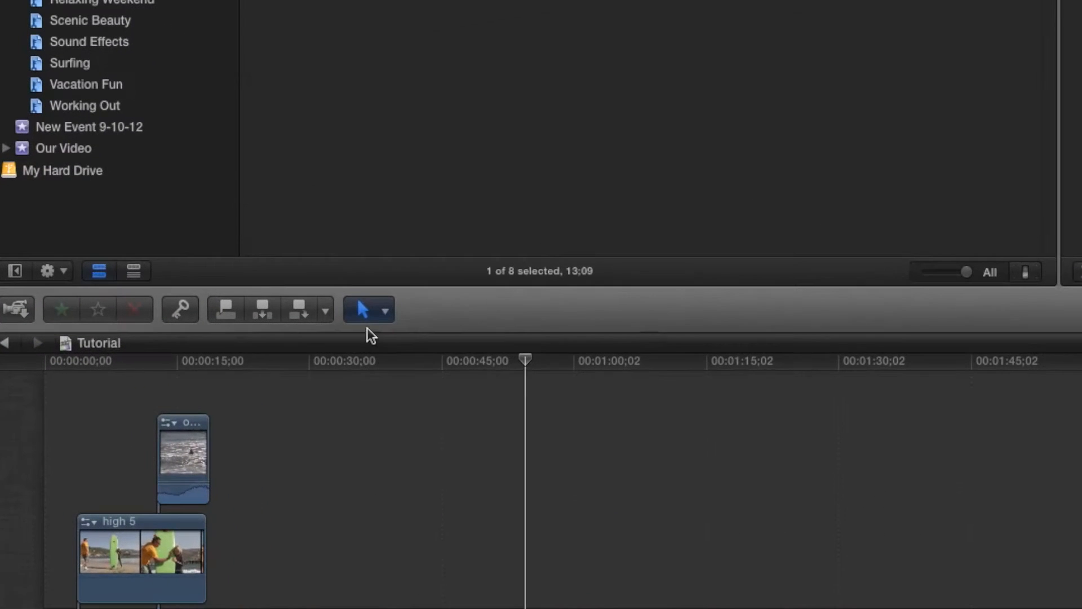
Step: Use the Position tool to move dad about jimbo beyond the end of nose riding, leaving a gap in its place
click(365, 310)
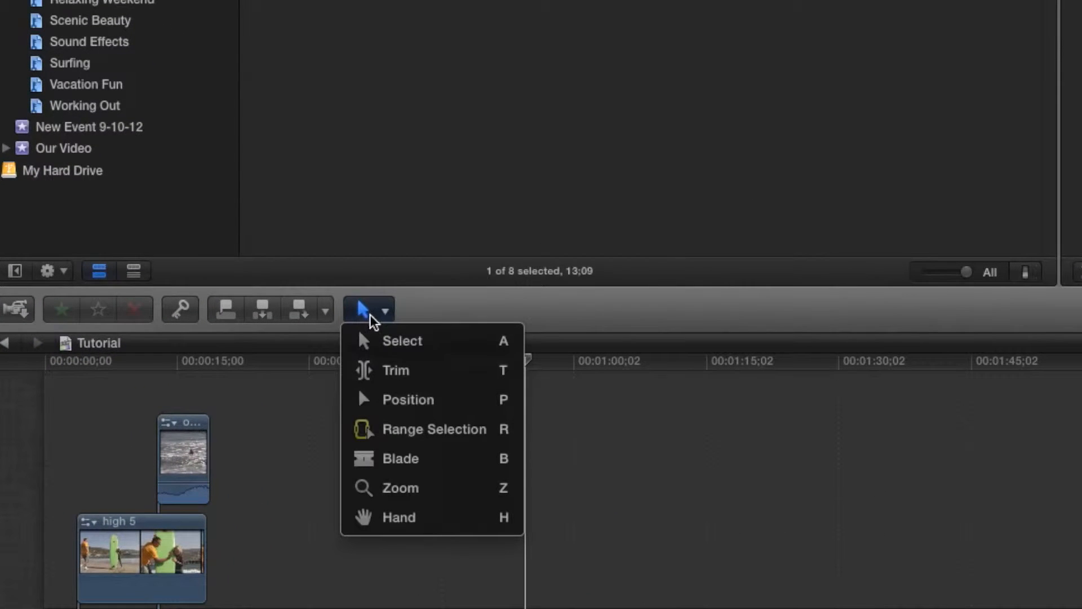
click(402, 405)
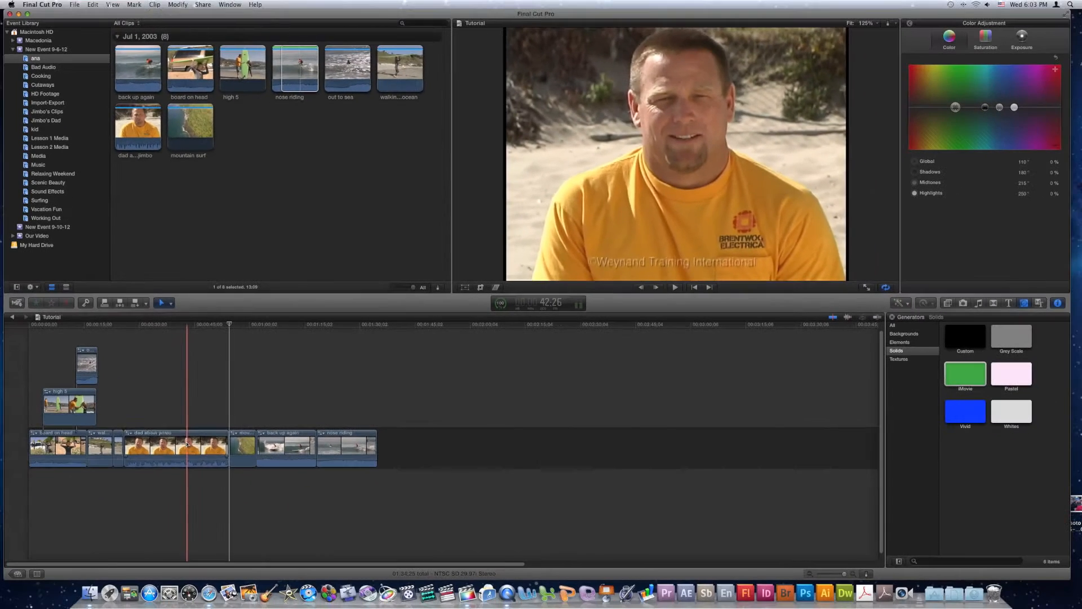
drag(317, 551, 590, 472)
drag(347, 400, 587, 457)
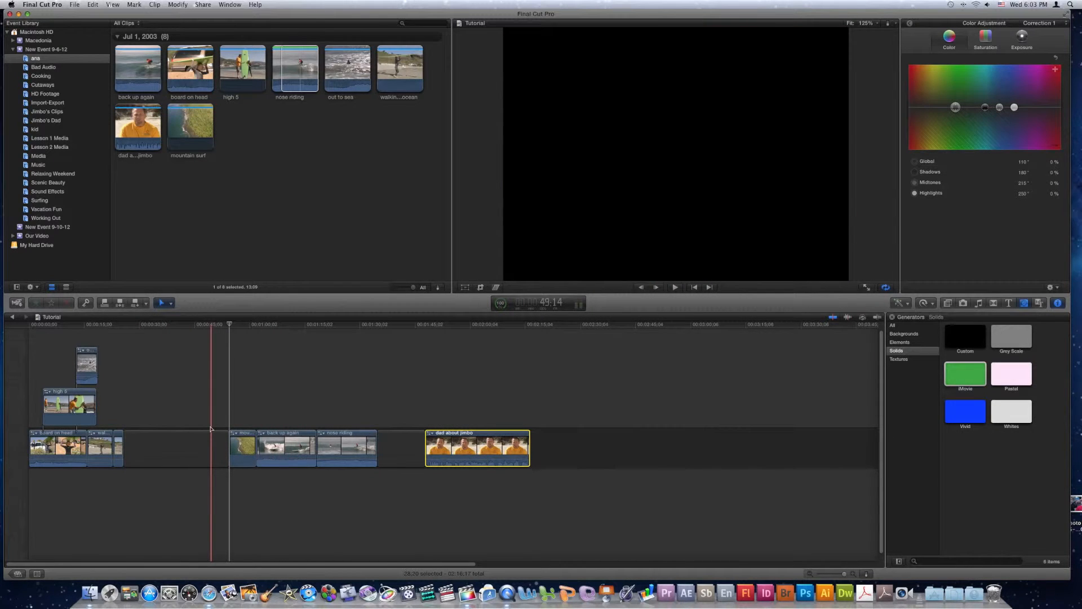
Step: Delete the gap before mountain surf and shift dad about jimbo closer to the end of nose riding
click(167, 442)
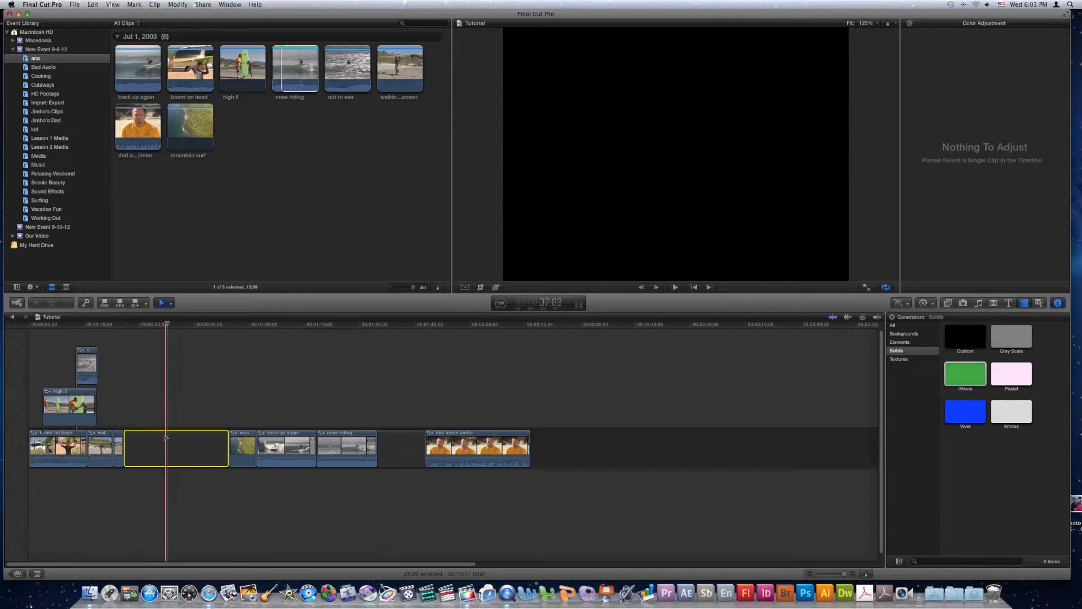
key(Delete)
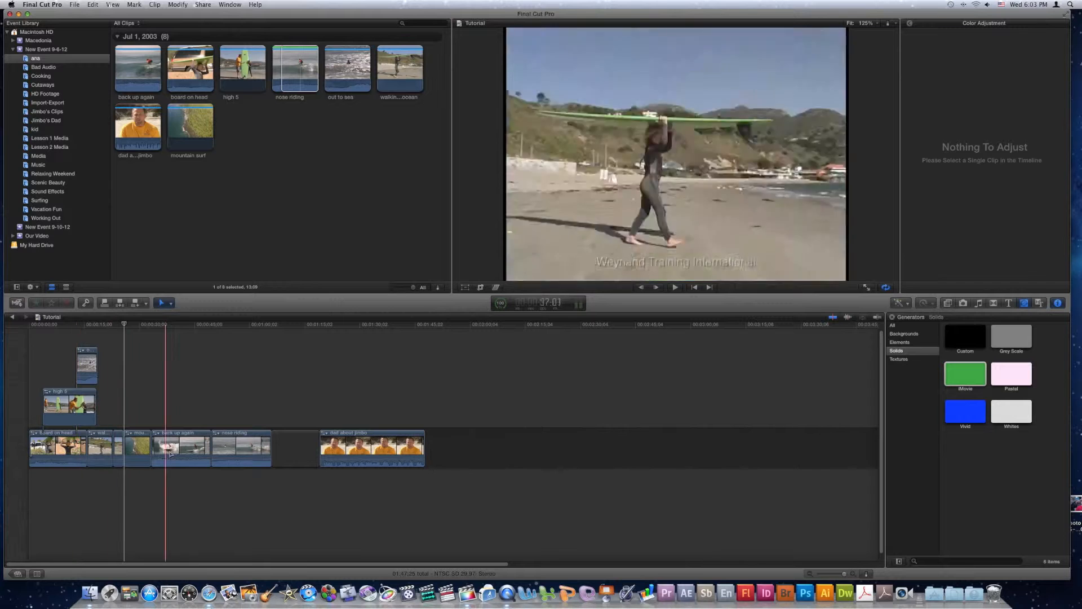
drag(182, 448, 186, 405)
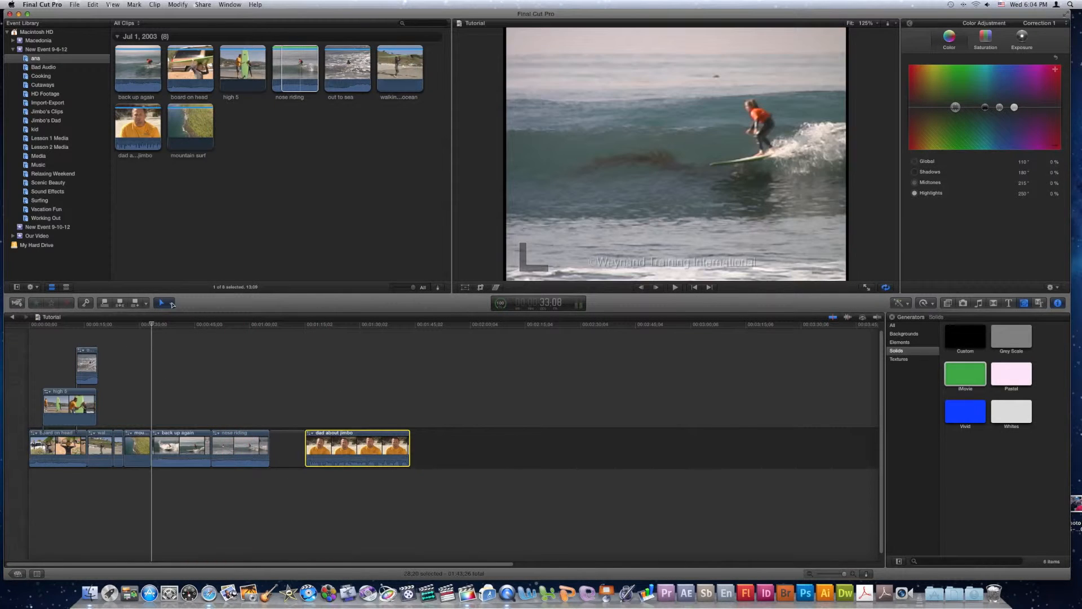
Step: Switch back to the Select tool and move dad about jimbo to just before the mountain surf clip
click(168, 305)
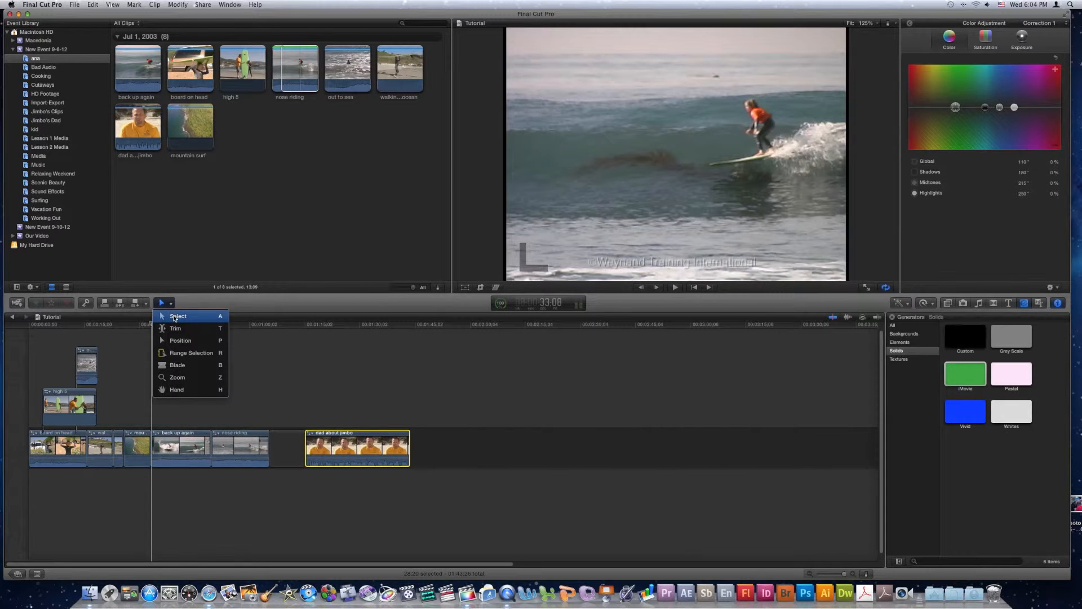
click(175, 317)
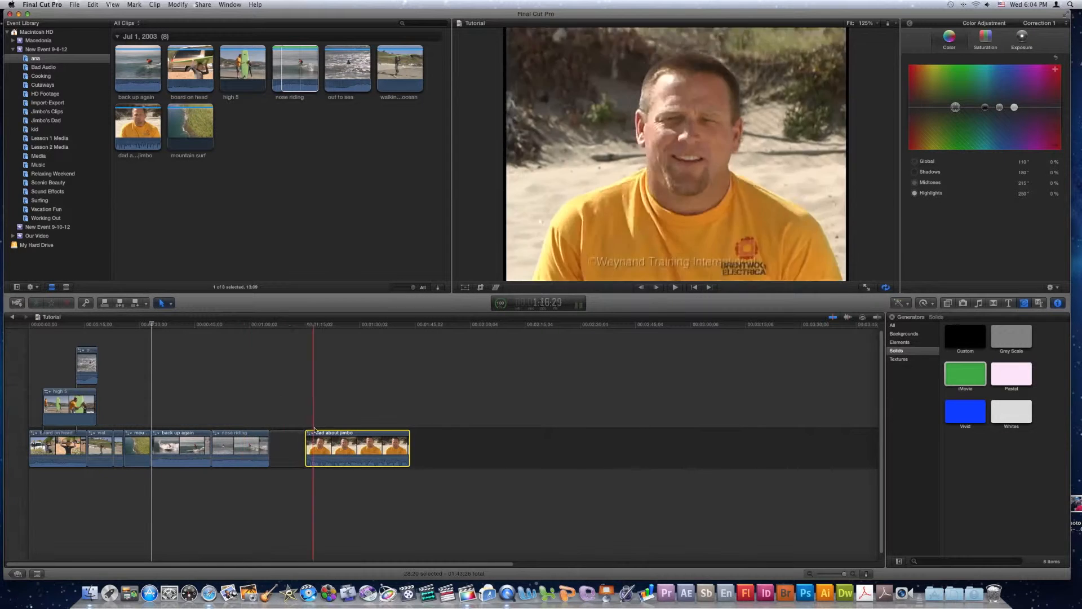
drag(335, 445, 176, 422)
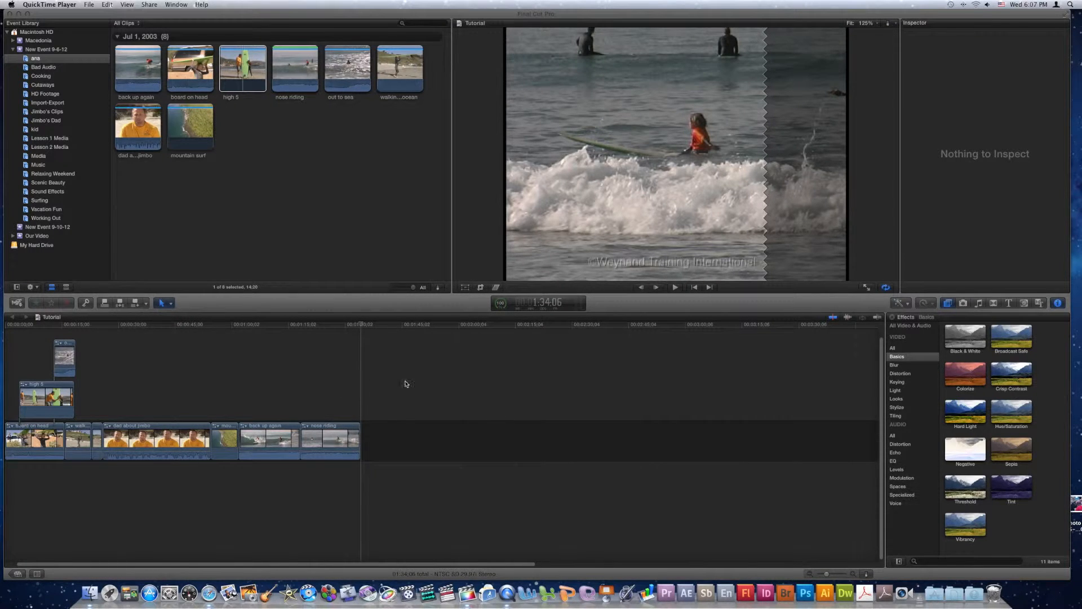
Step: Apply the Black & White effect from the Basics video effects to the dad about jimbo clip
click(907, 358)
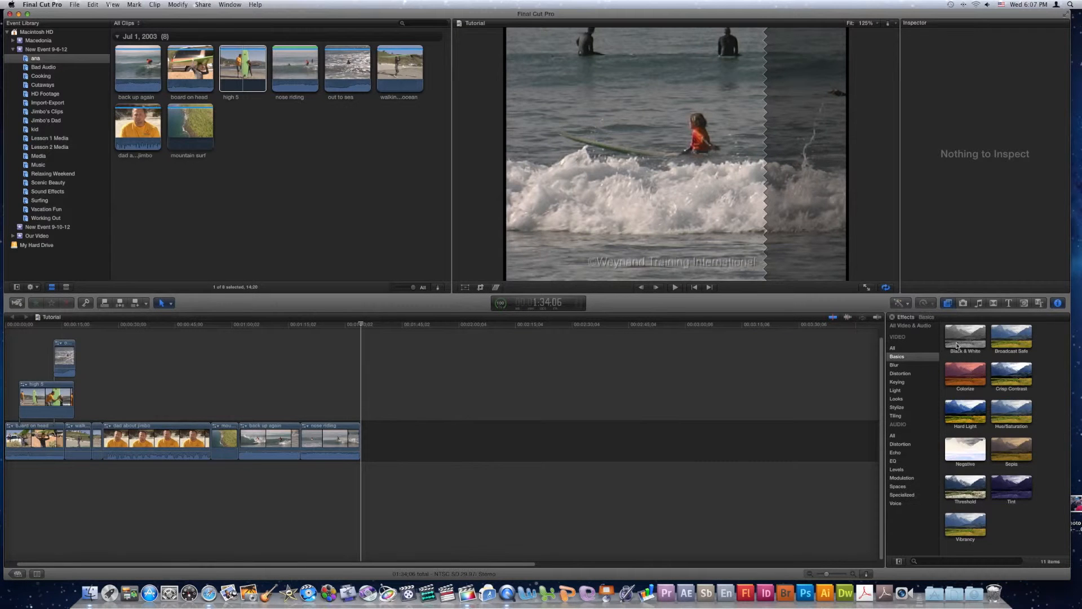
drag(957, 345, 144, 446)
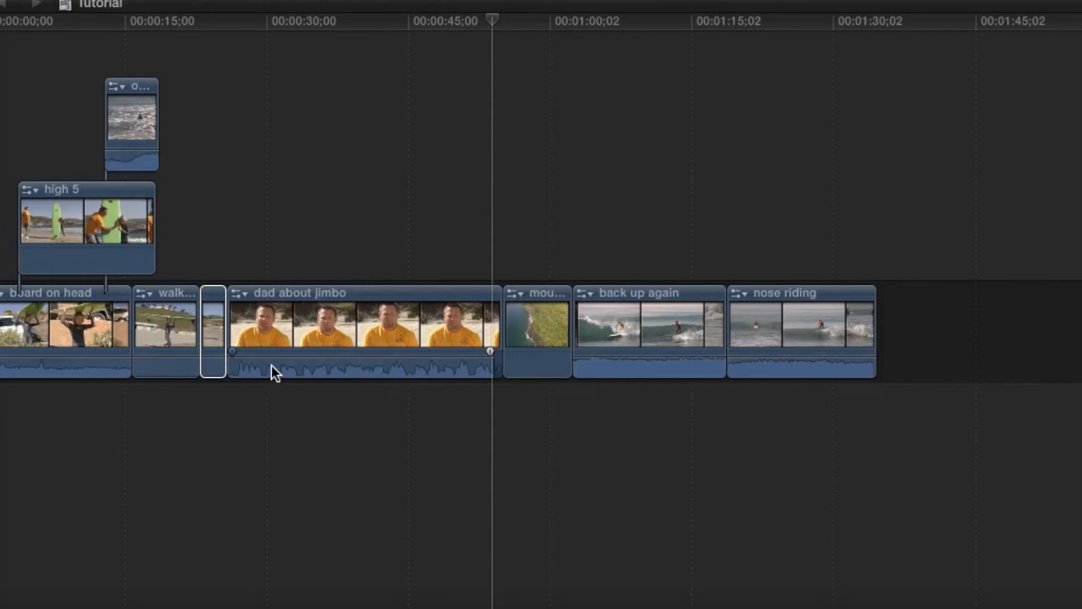
Step: Expand the audio of dad about jimbo and extend only its audio end beneath mountain surf, up to the start of back up again
click(465, 357)
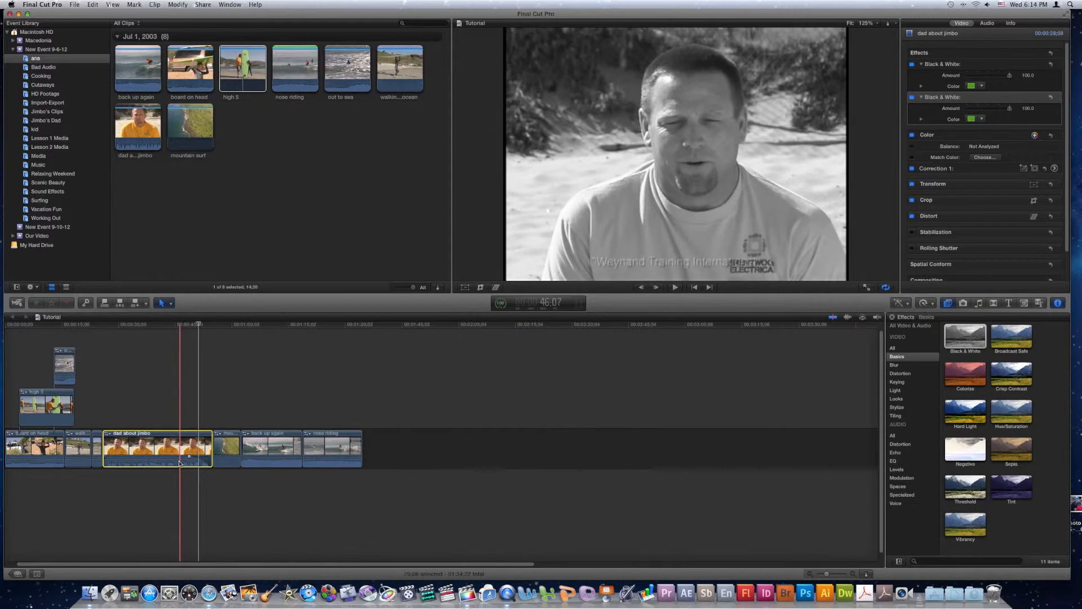
key(ctrl+shift+s)
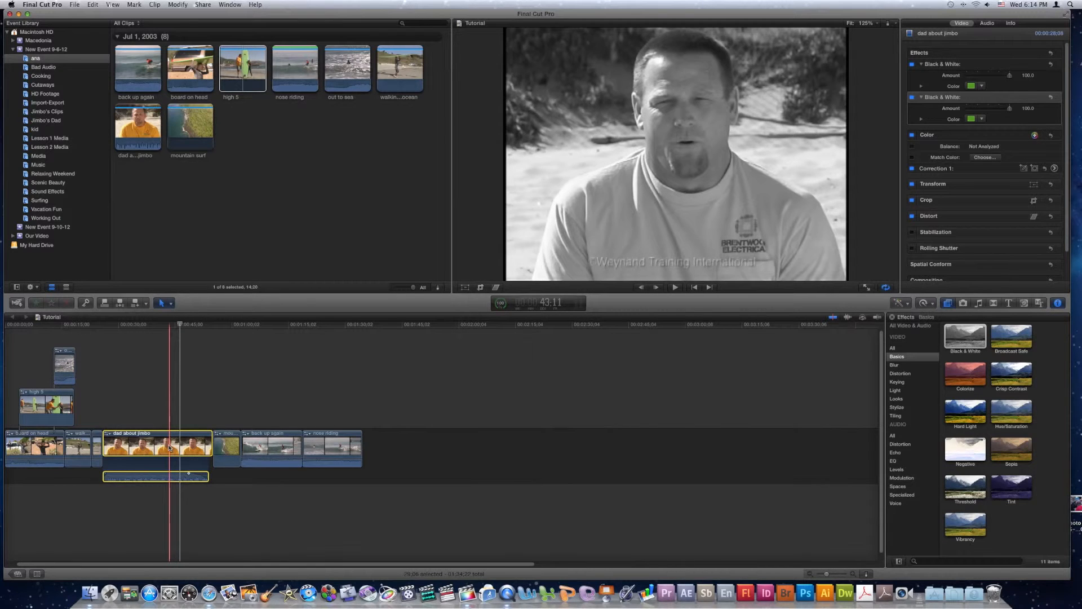
drag(169, 448, 107, 449)
drag(213, 474, 240, 475)
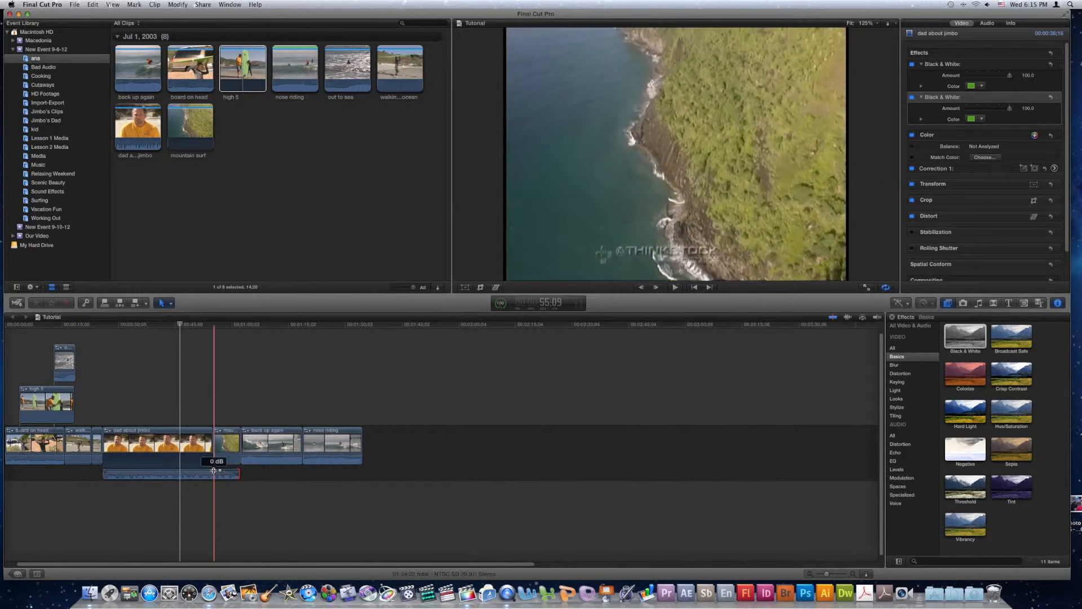
click(184, 437)
drag(184, 437, 110, 444)
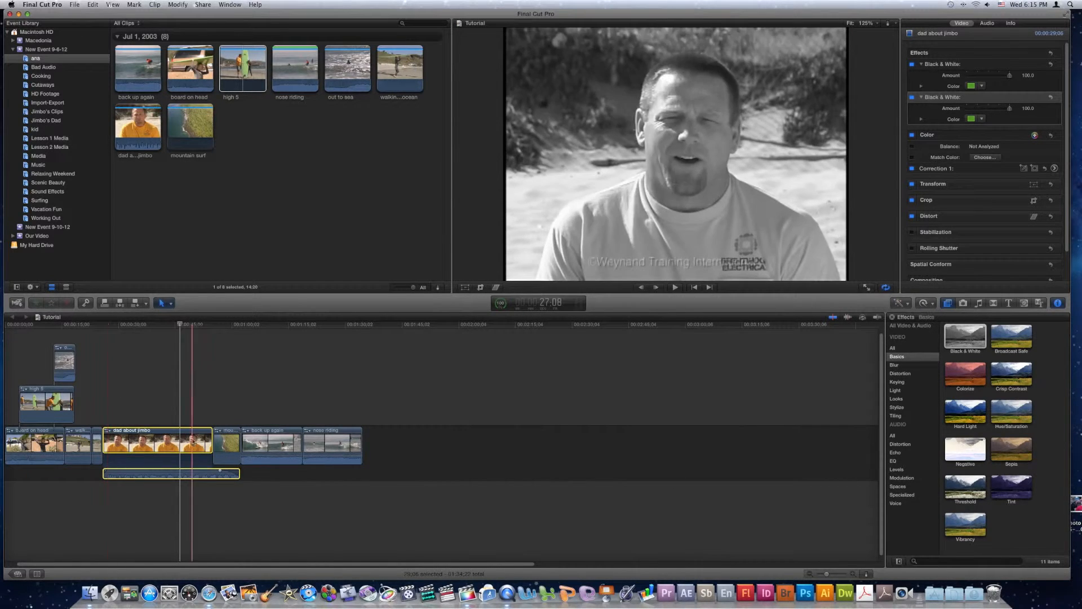
click(197, 417)
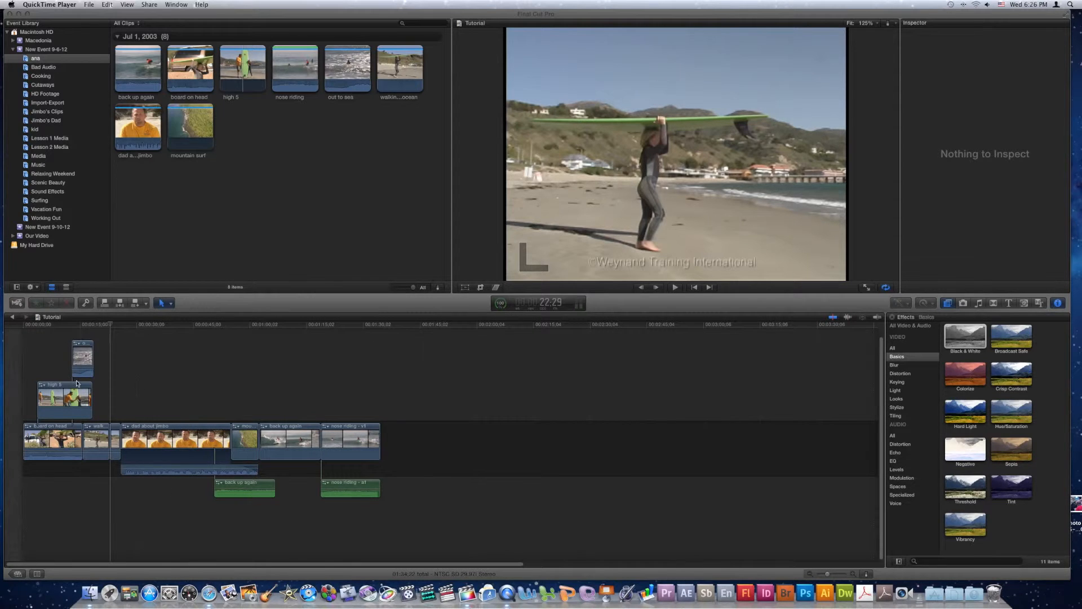
Step: Select the clips from board on head through dad about jimbo with their connected clips and combine them into a new compound clip
click(46, 355)
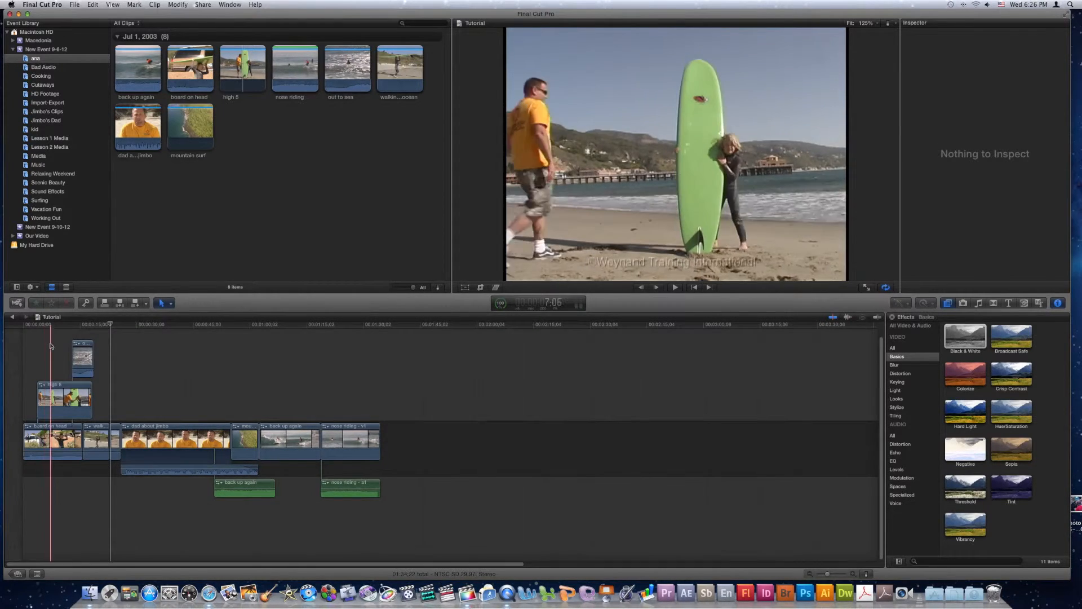
drag(56, 359, 230, 515)
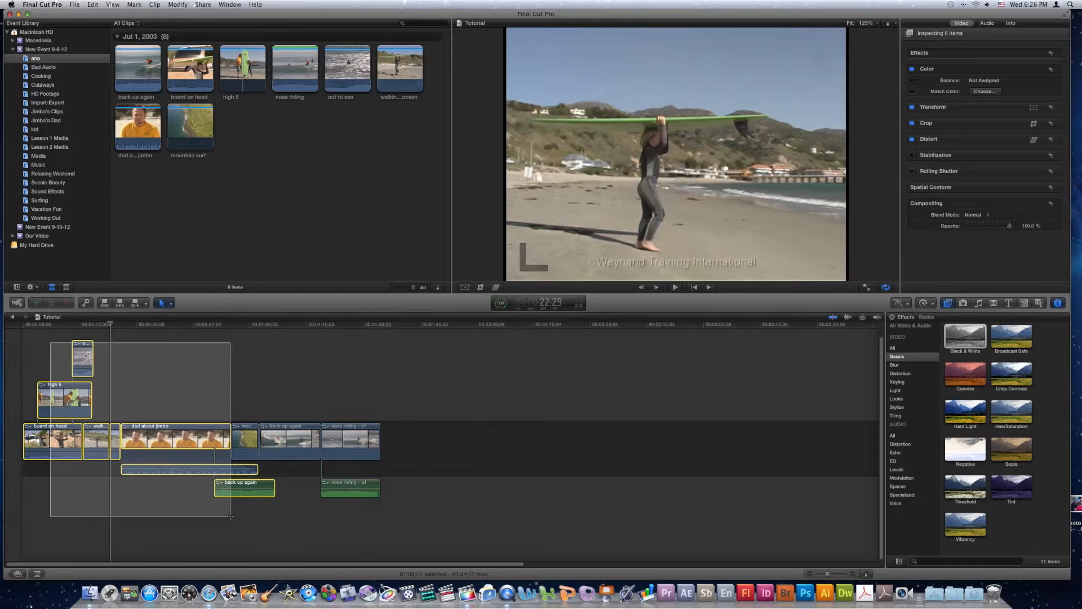
drag(230, 515, 230, 515)
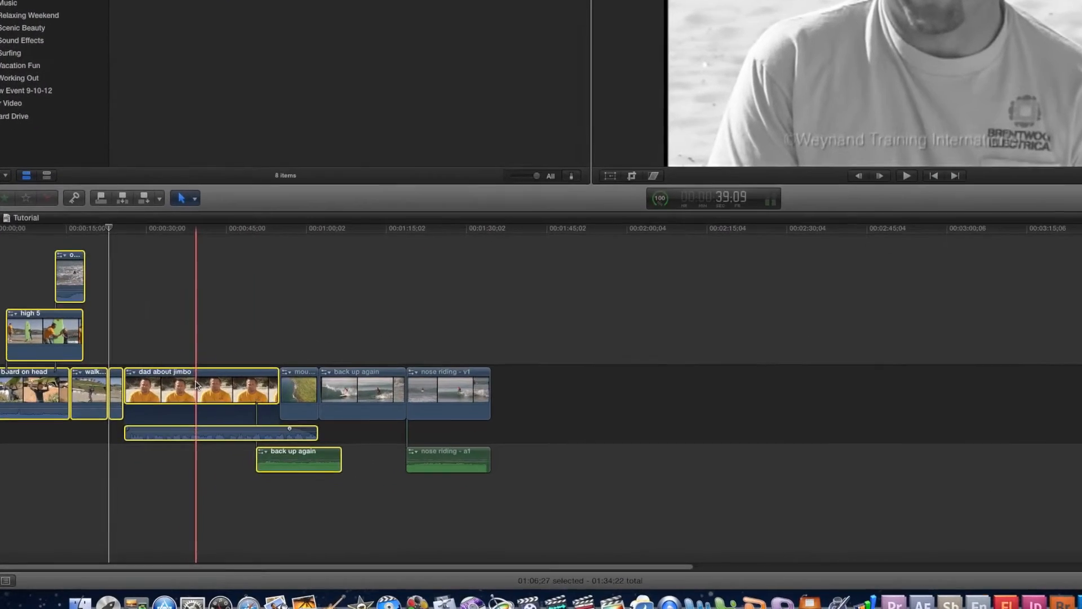
right_click(204, 368)
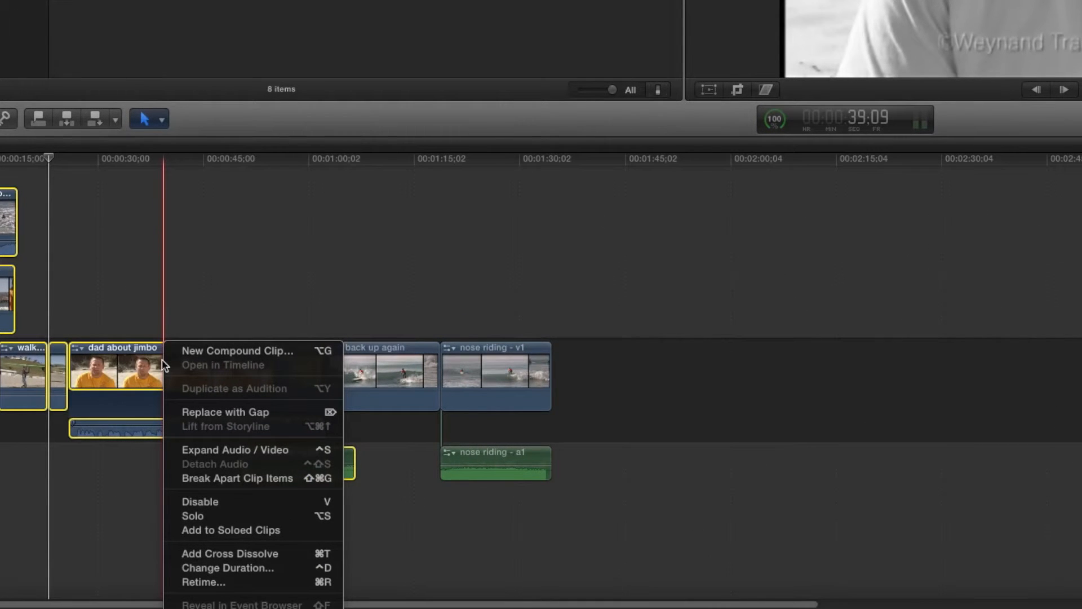
click(217, 352)
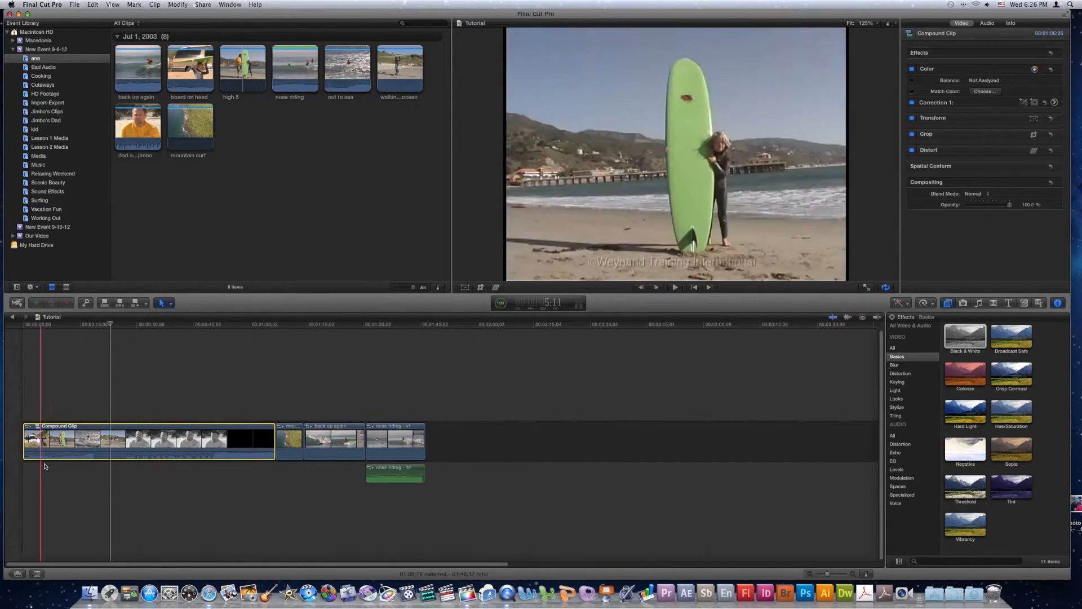
Step: Break the compound clip apart into its individual items and regroup those items as a compound clip
drag(168, 444, 29, 442)
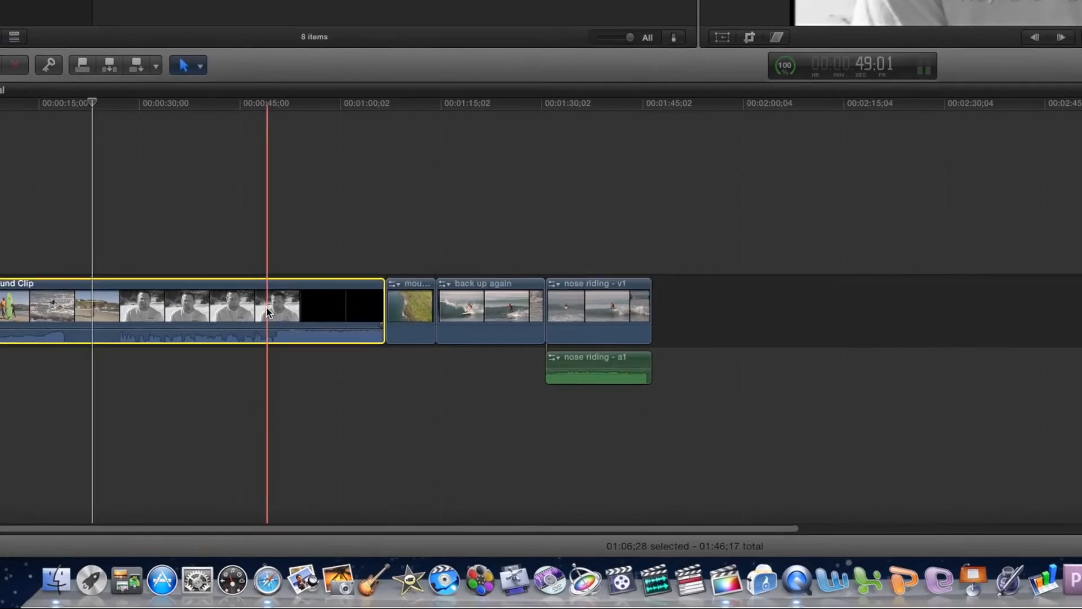
right_click(267, 311)
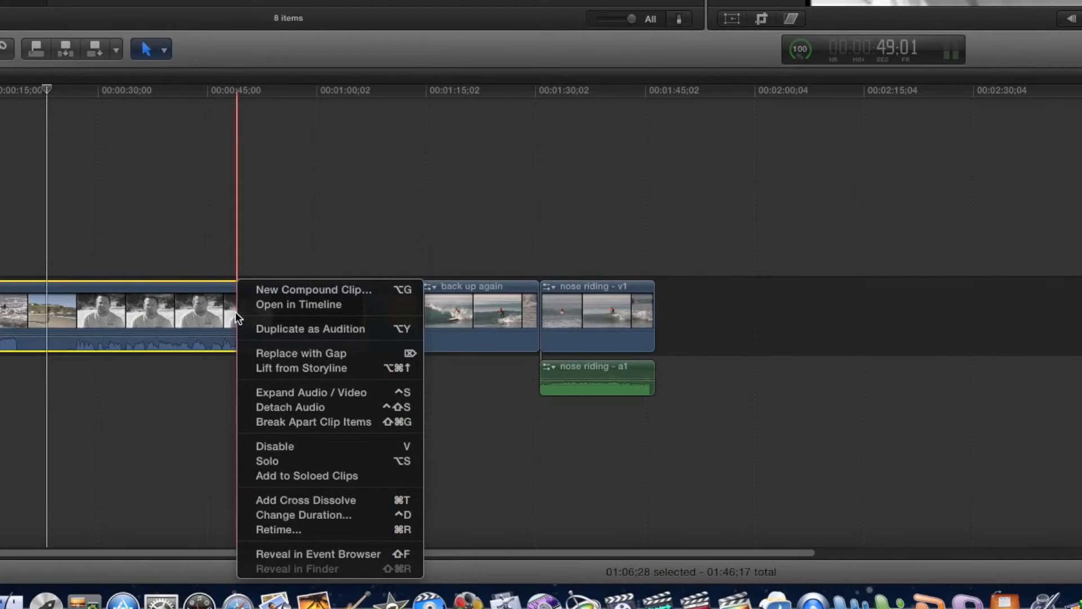
click(309, 423)
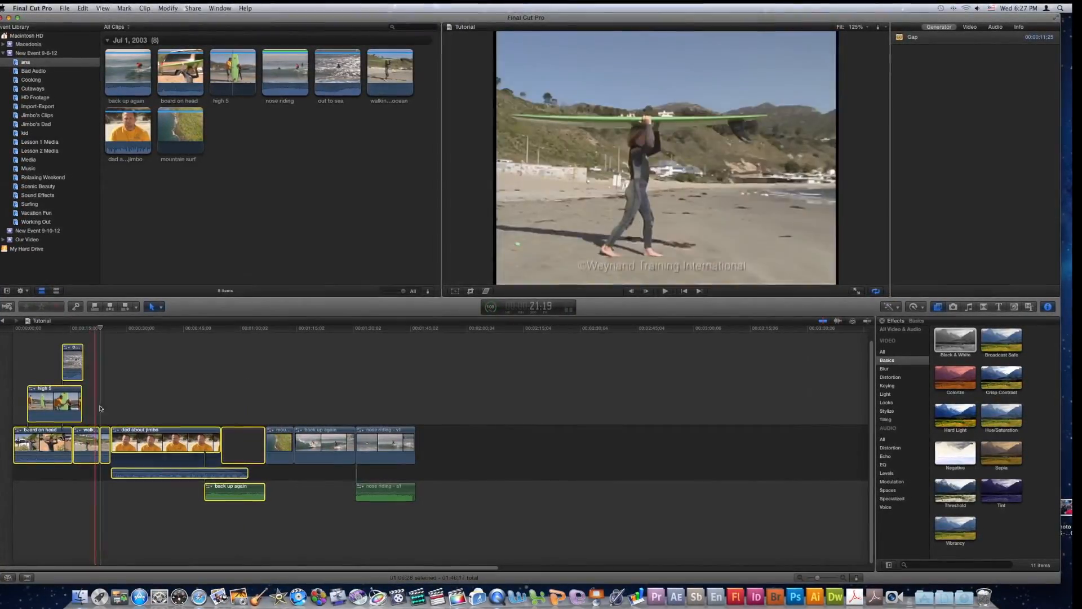
right_click(150, 444)
click(190, 437)
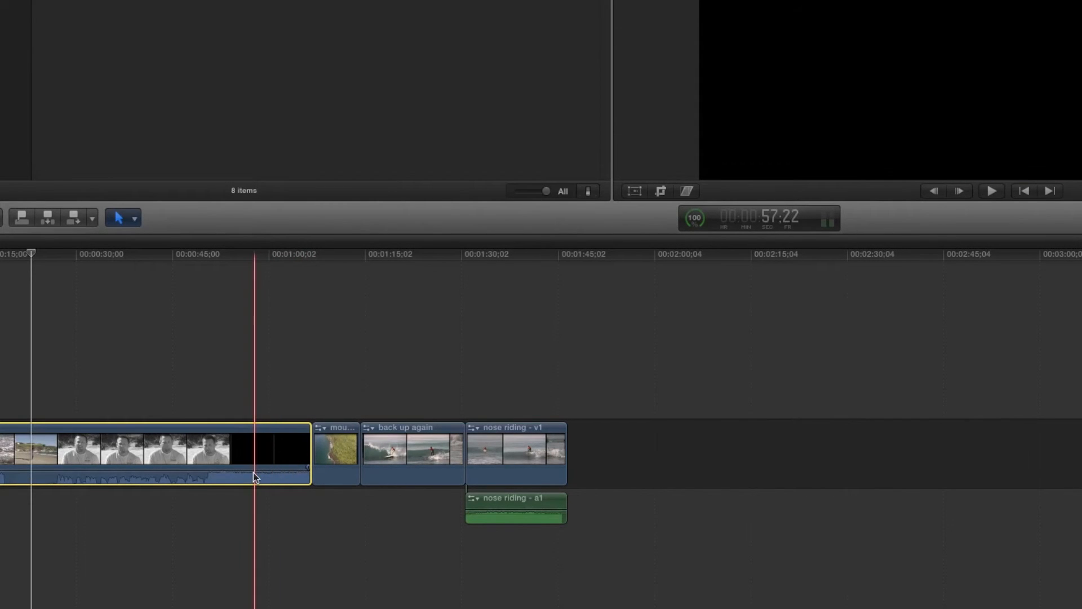
Step: Detach the compound clip's audio and trim the end of its video back to remove the black section
mouse_move(244, 464)
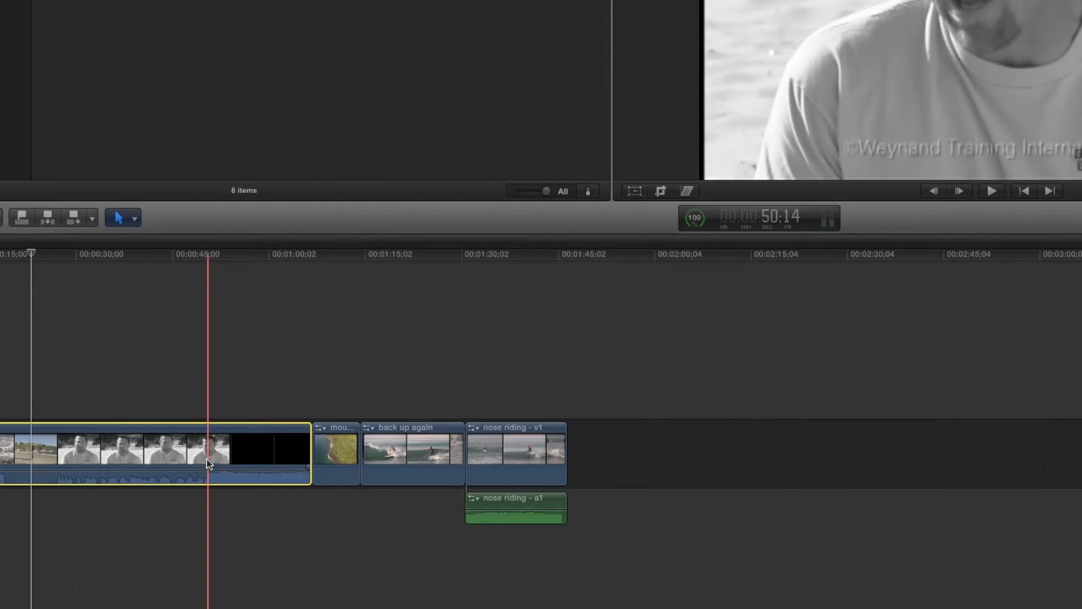
right_click(215, 457)
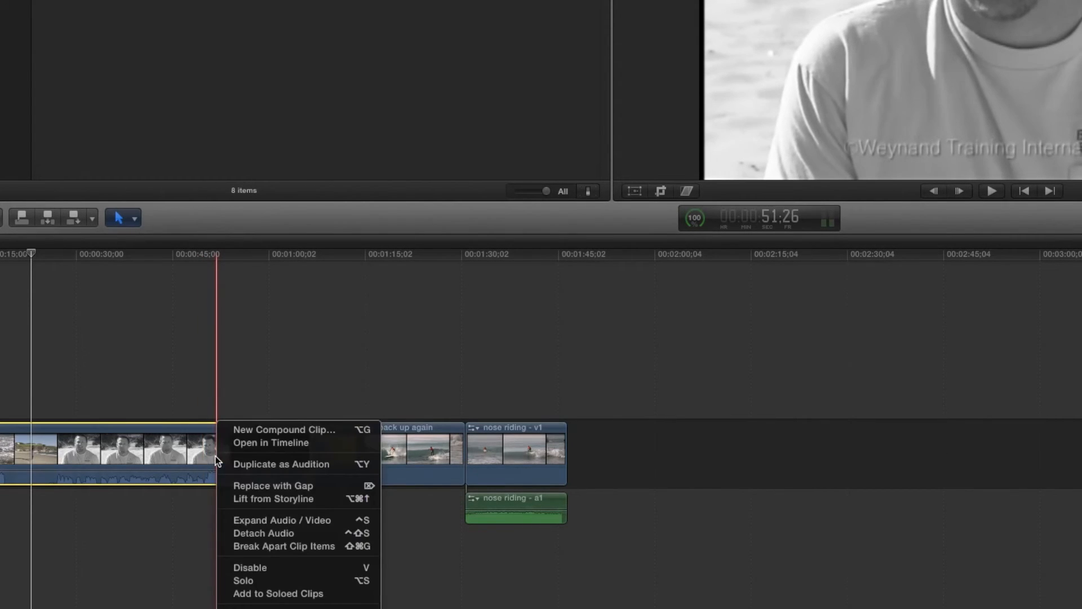
click(278, 532)
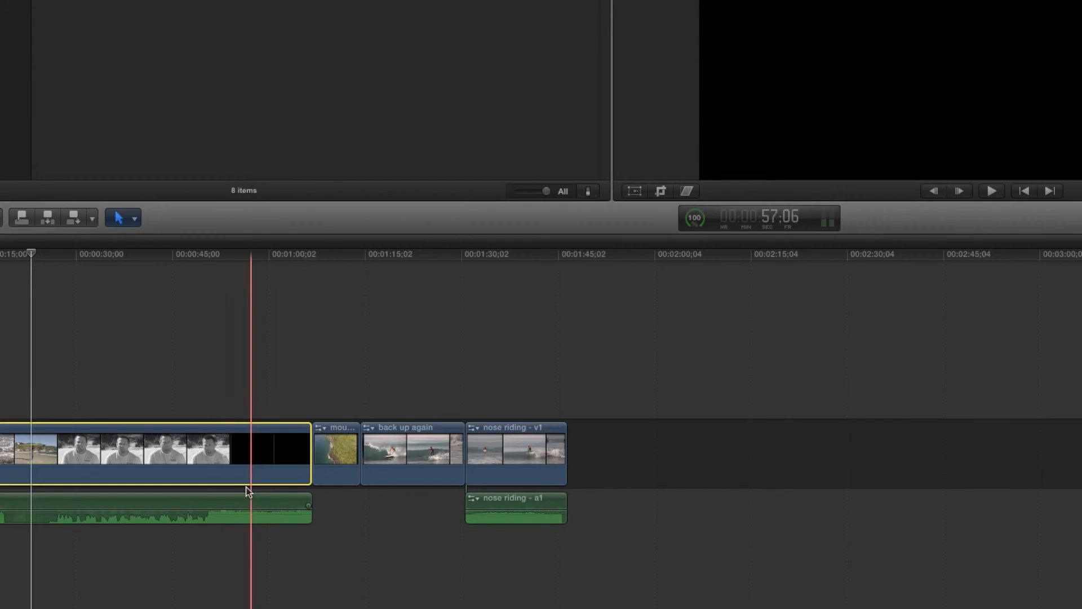
drag(311, 450, 226, 451)
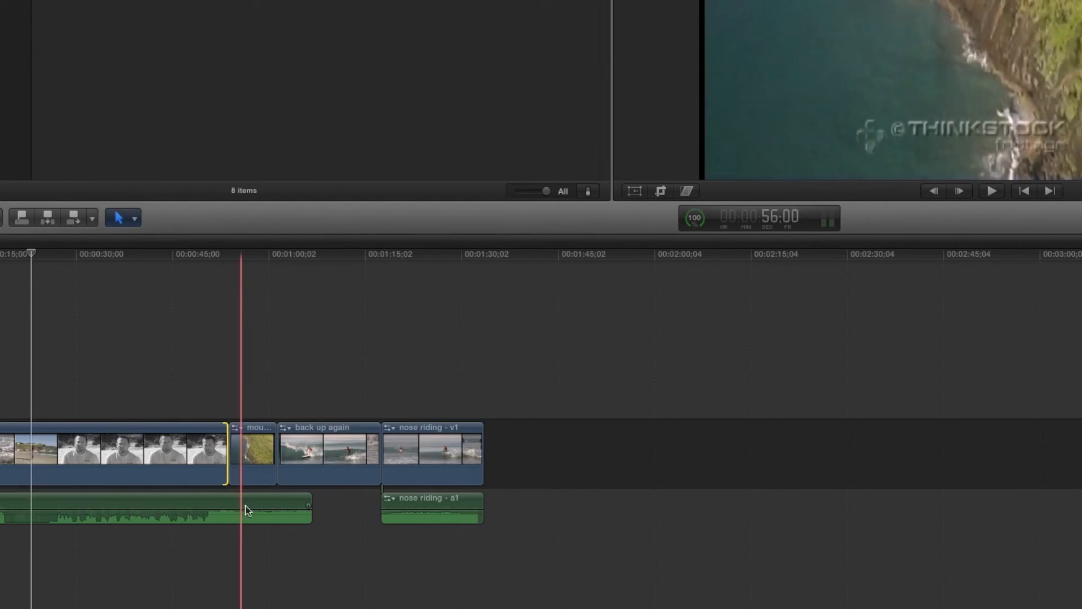